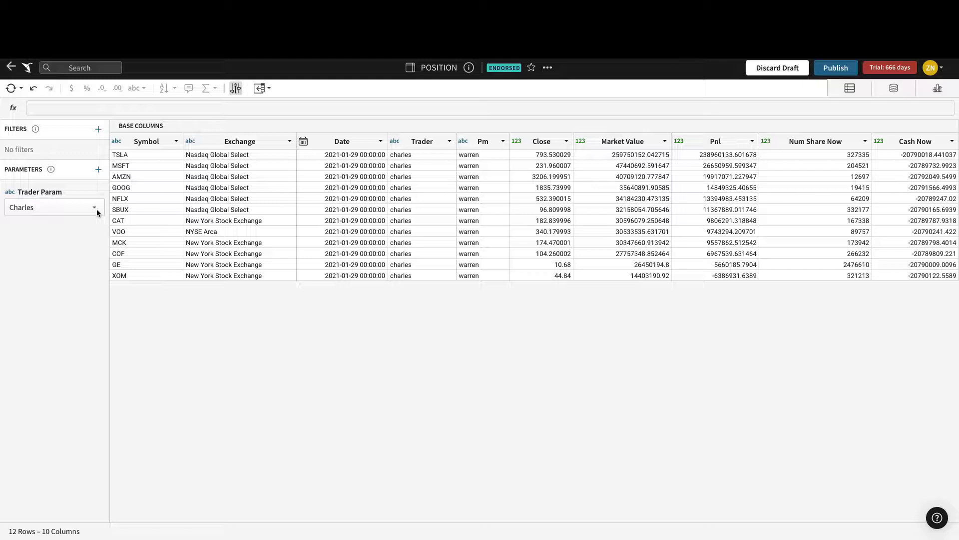
- Open the Current Holdings visualization and compare holdings by switching the Trader Param to the second listed trader and back to the first
left_click(940, 95)
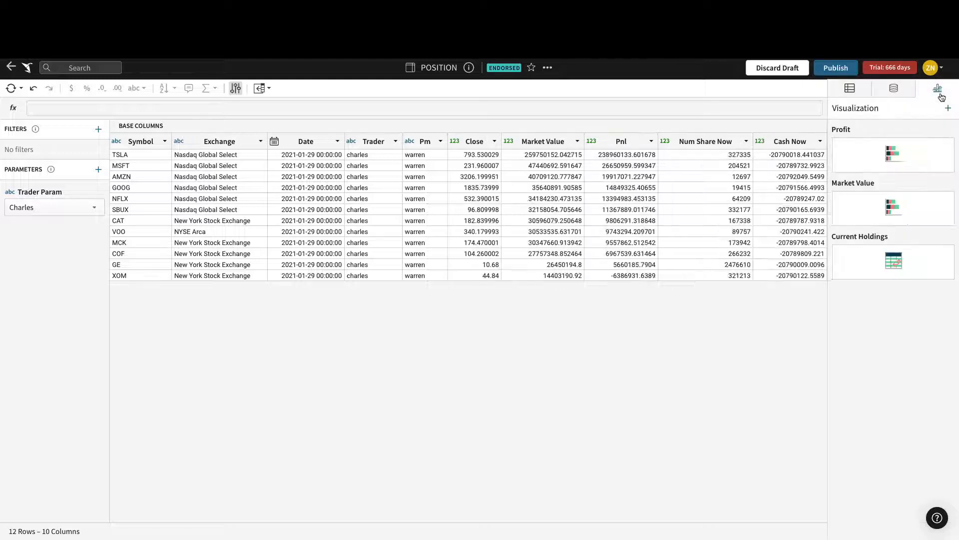
left_click(893, 260)
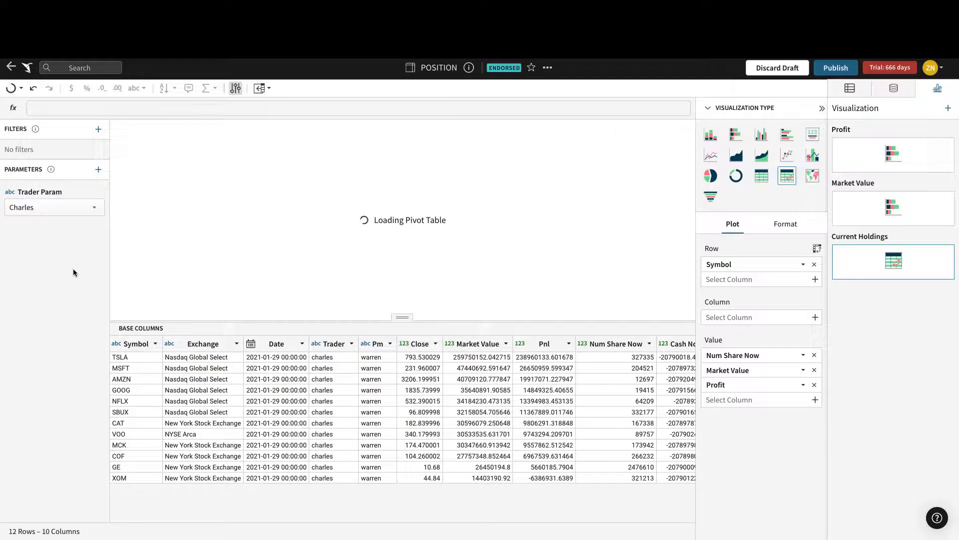
left_click(95, 209)
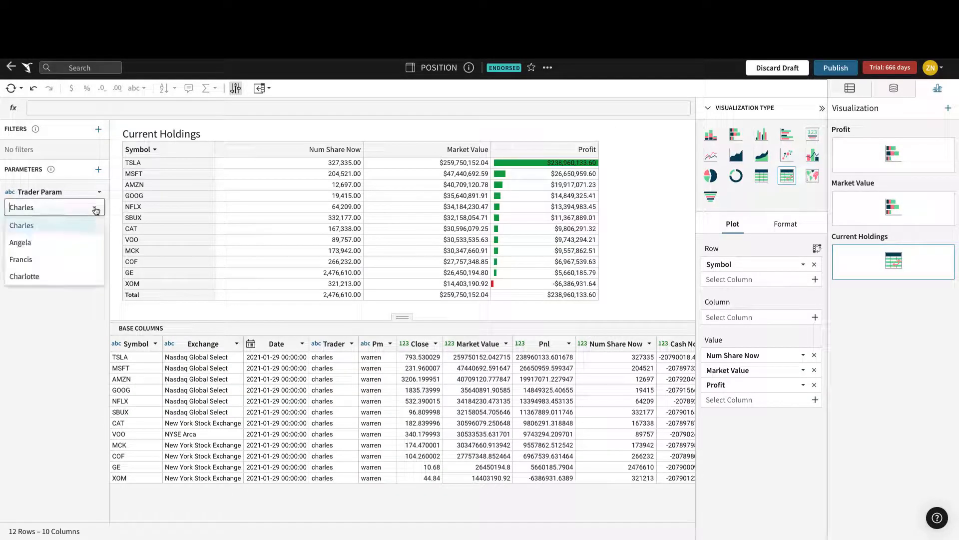
left_click(67, 242)
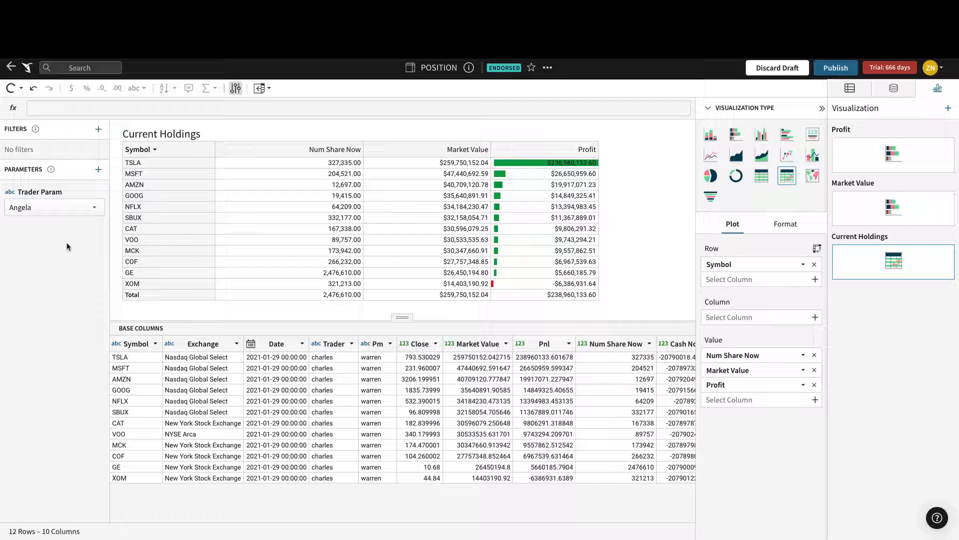
scroll(345, 246, "down", 5)
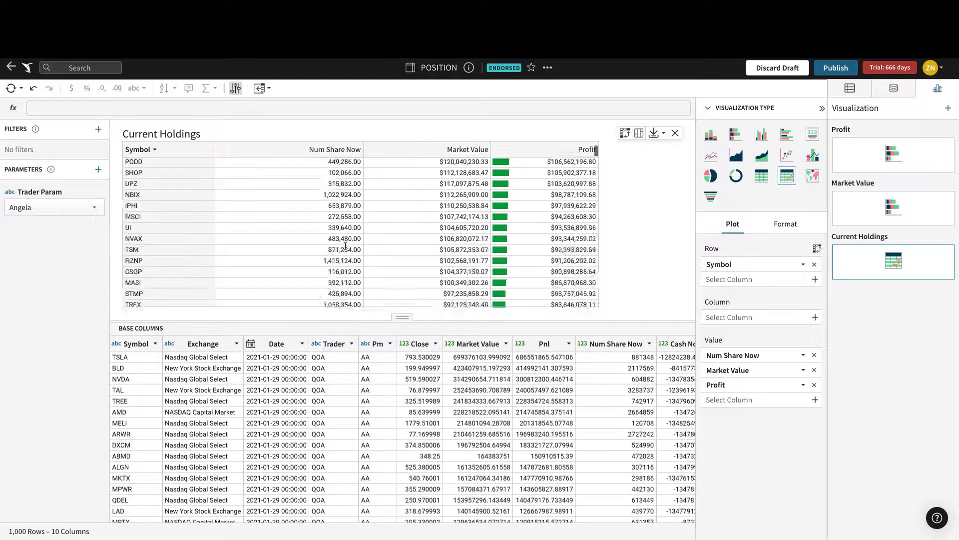
scroll(346, 245, "down", 15)
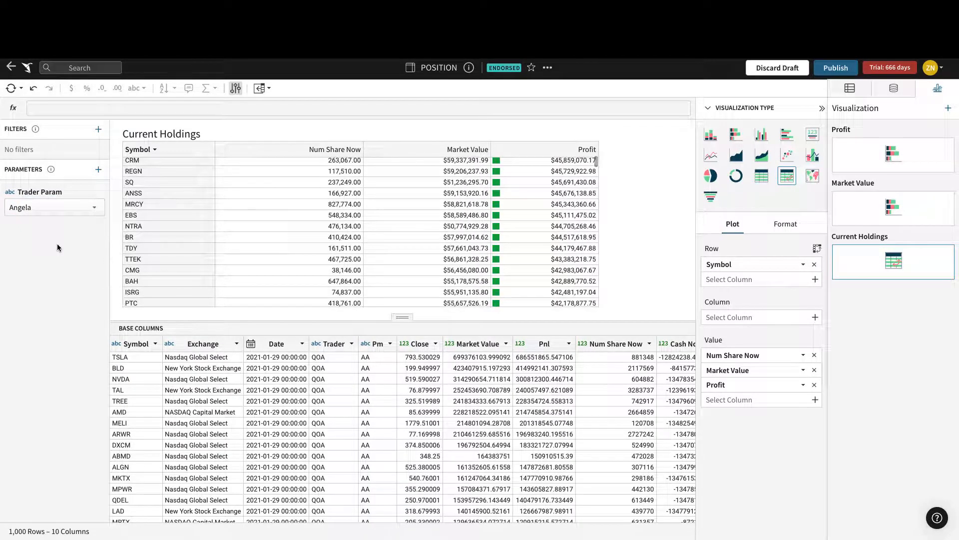
left_click(95, 211)
left_click(81, 226)
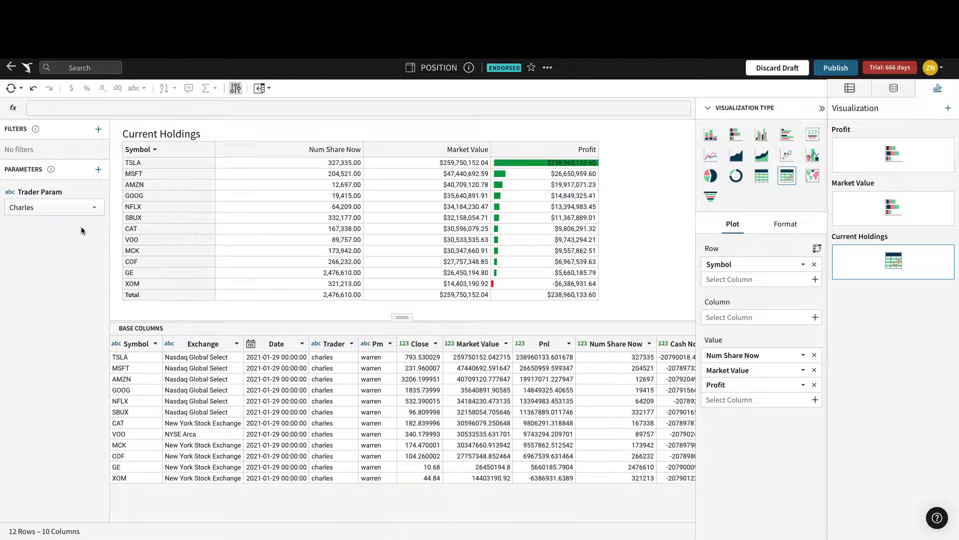
- Filter the Symbol column to include only TSLA and close the Current Holdings pivot table
left_click(144, 358)
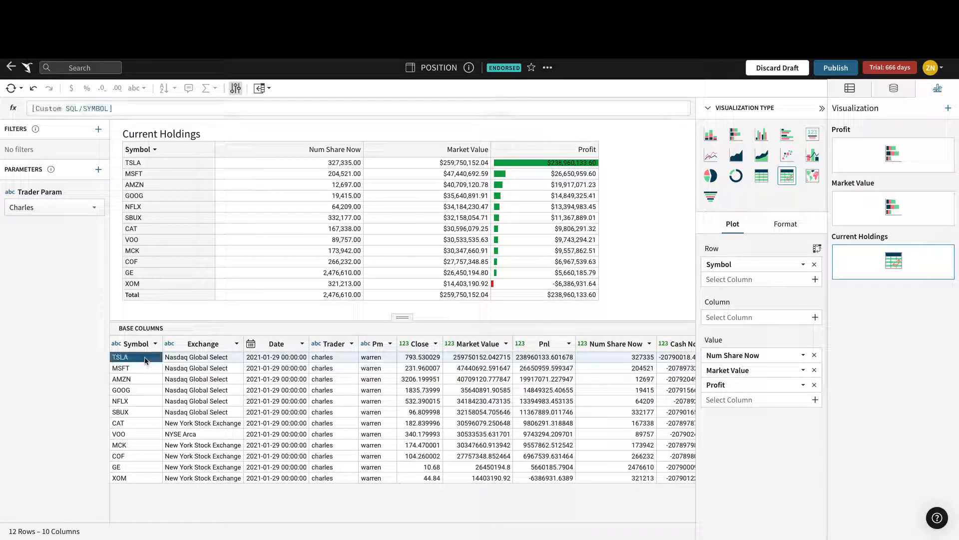
right_click(145, 360)
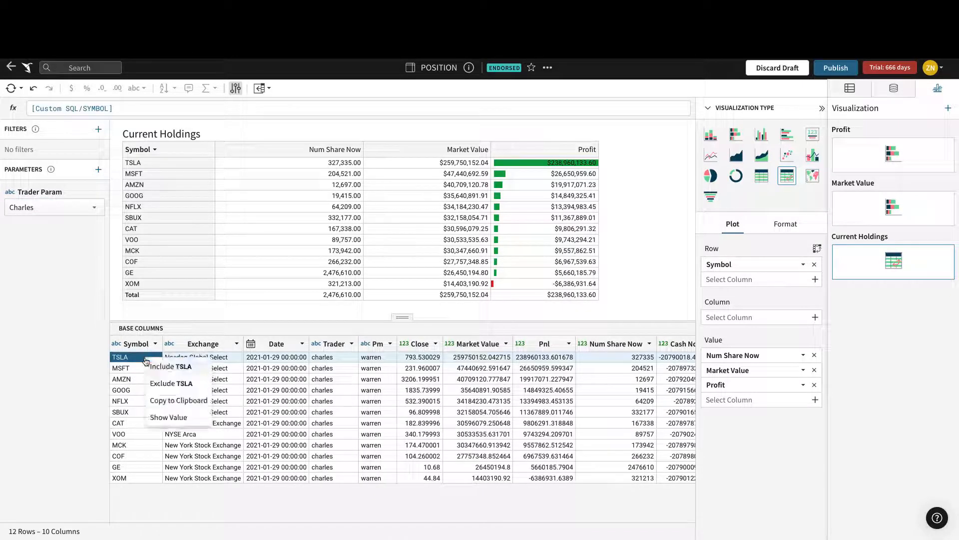
left_click(170, 369)
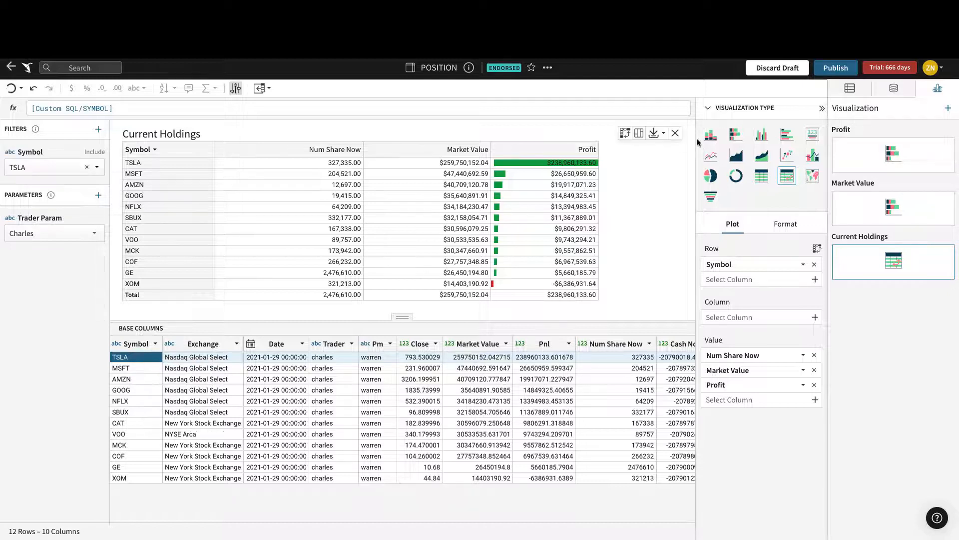
left_click(675, 133)
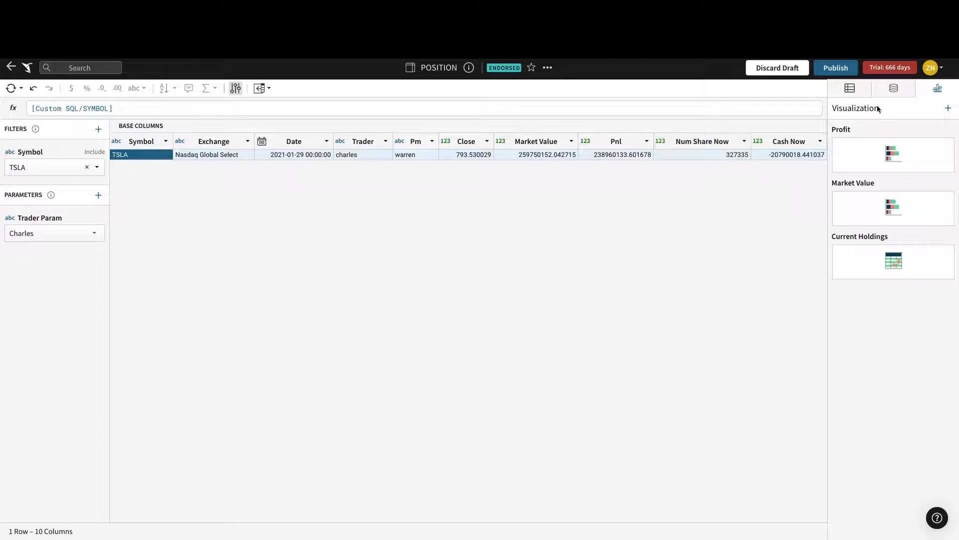
- Add the TRADE table from the PUBLIC schema of FINSERVAM as a new data source with all its columns
left_click(893, 88)
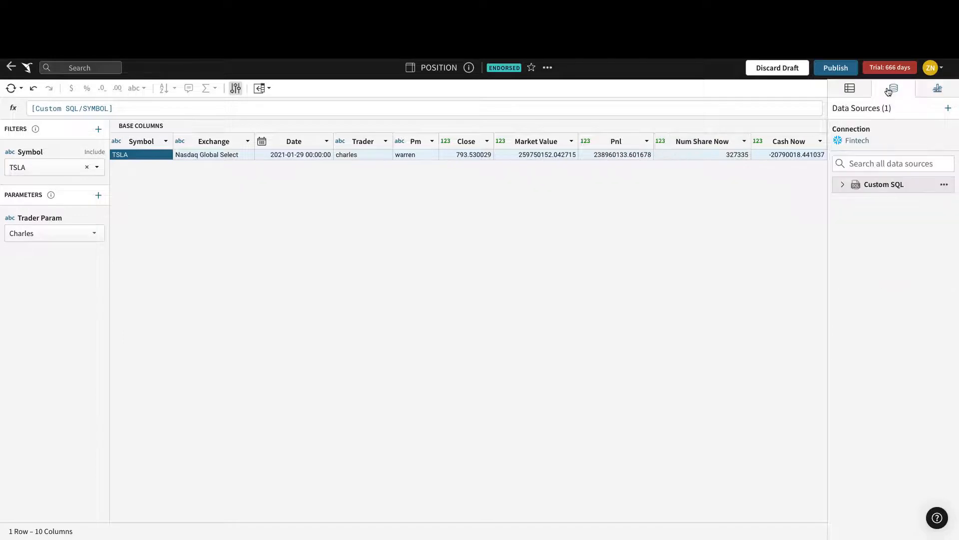
left_click(947, 110)
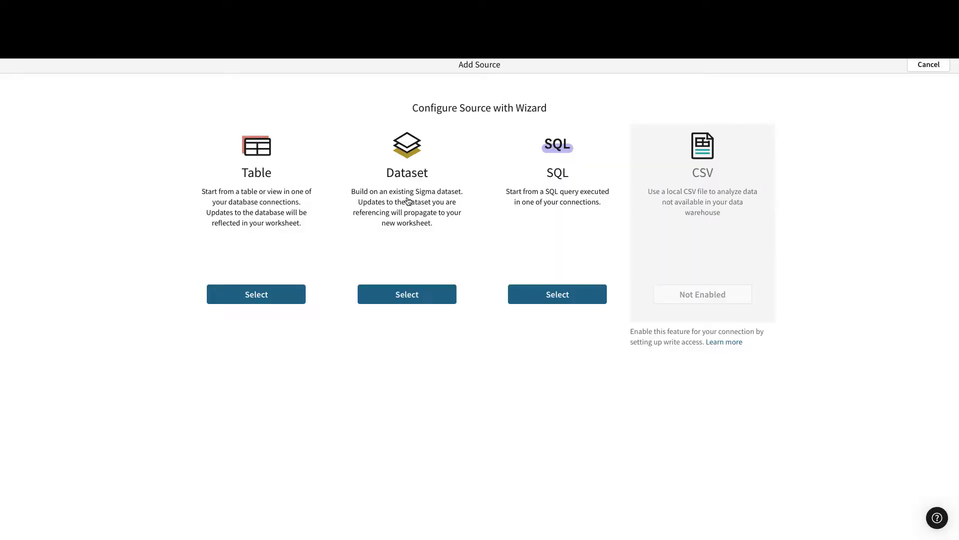
left_click(216, 246)
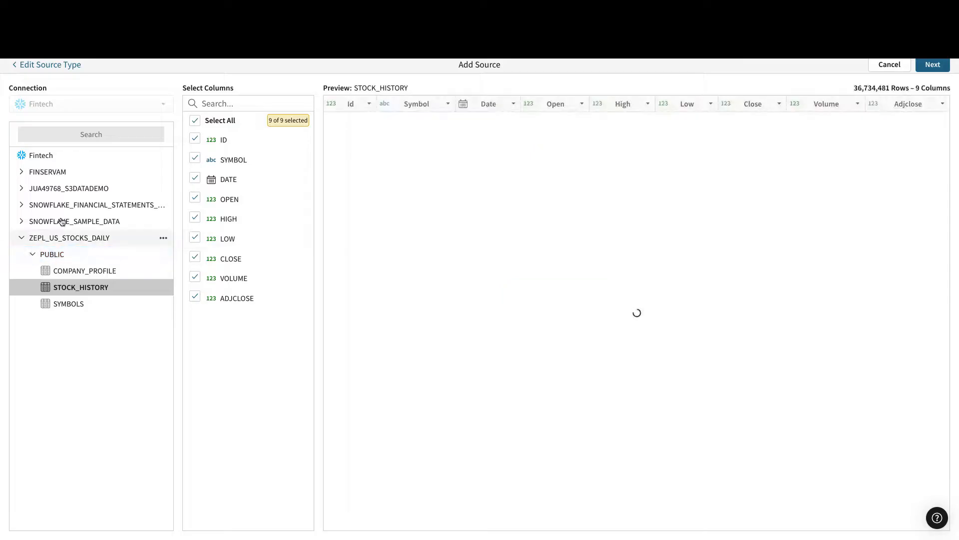
left_click(21, 172)
left_click(38, 210)
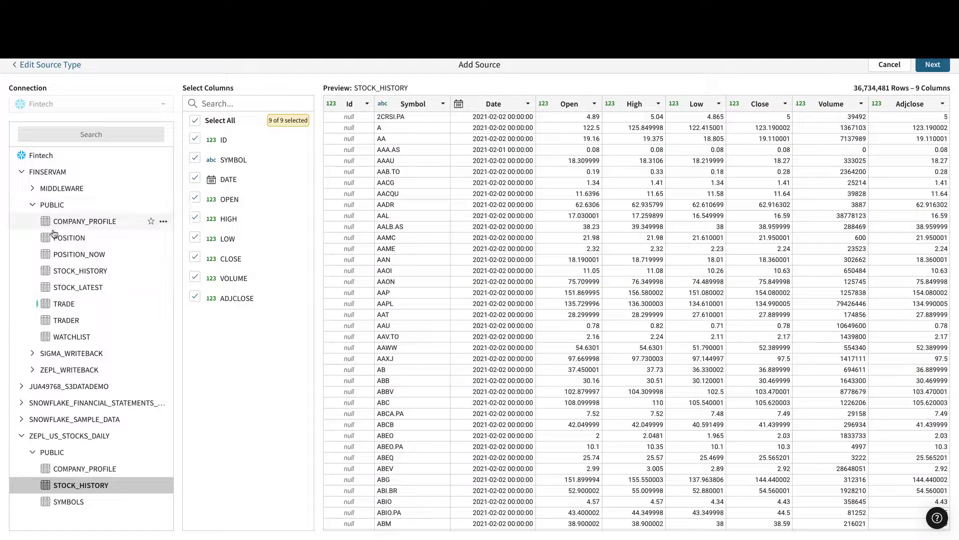
left_click(62, 306)
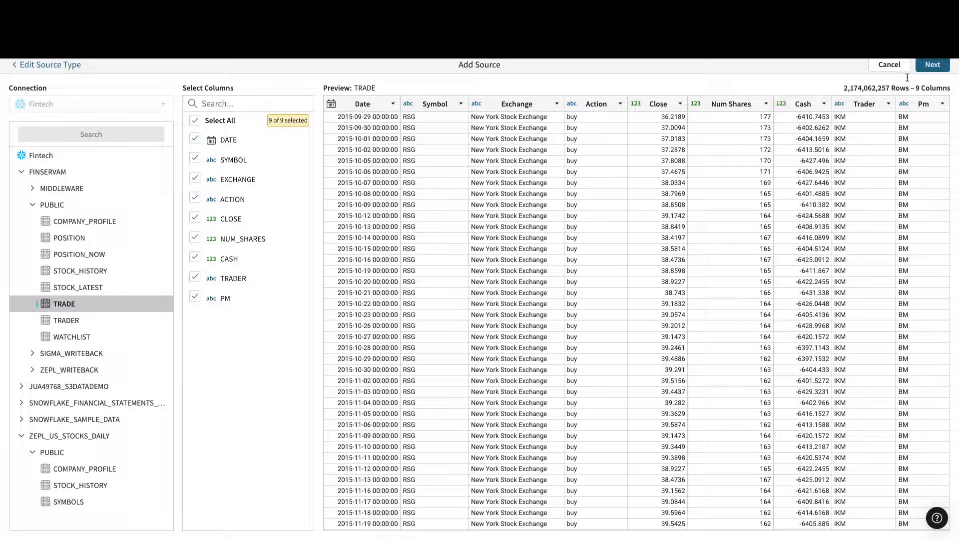
left_click(933, 64)
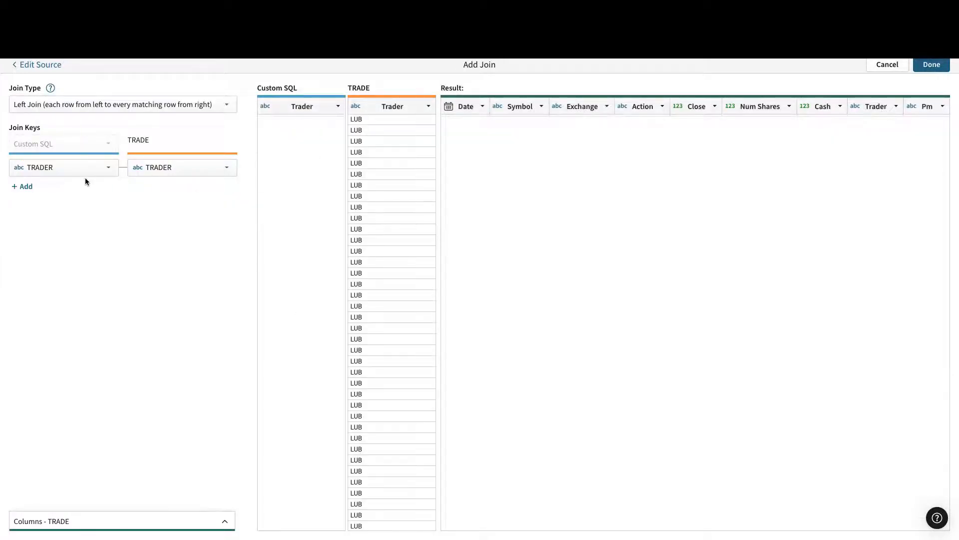
- Left join the Custom SQL source to TRADE on TRADER, adding SYMBOL to SYMBOL as a second join key
left_click(23, 187)
left_click(51, 190)
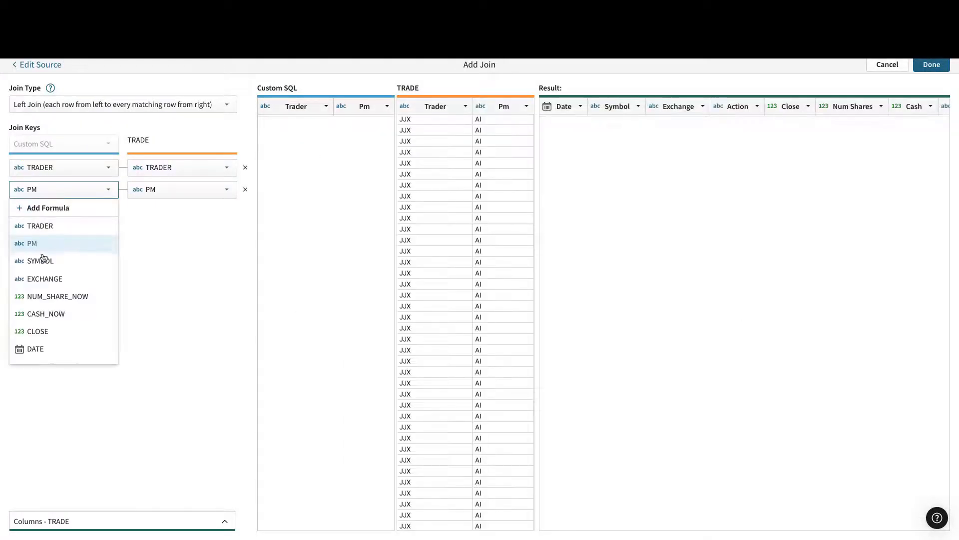
left_click(43, 258)
left_click(168, 190)
left_click(158, 231)
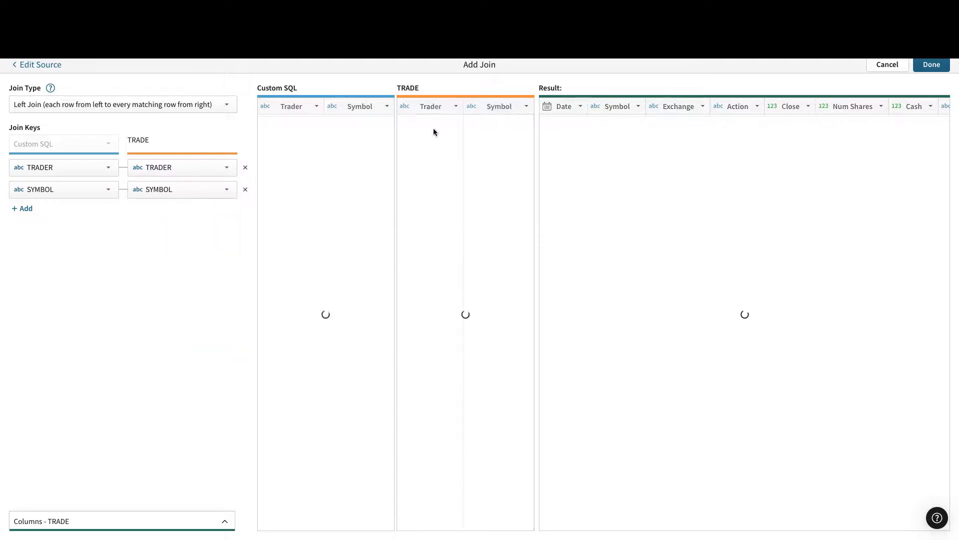
left_click(934, 71)
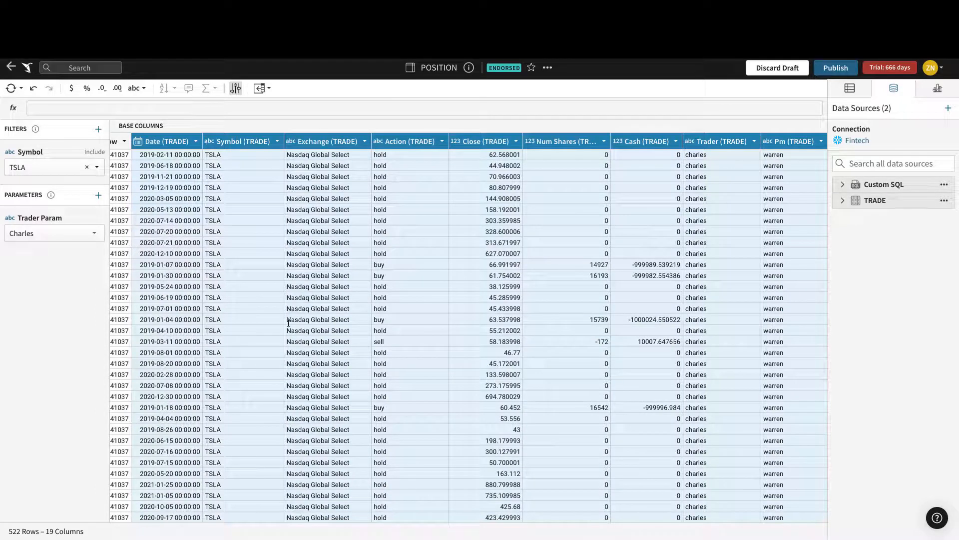
- Group the worksheet by the Symbol (TRADE) column
left_click(246, 141)
right_click(246, 142)
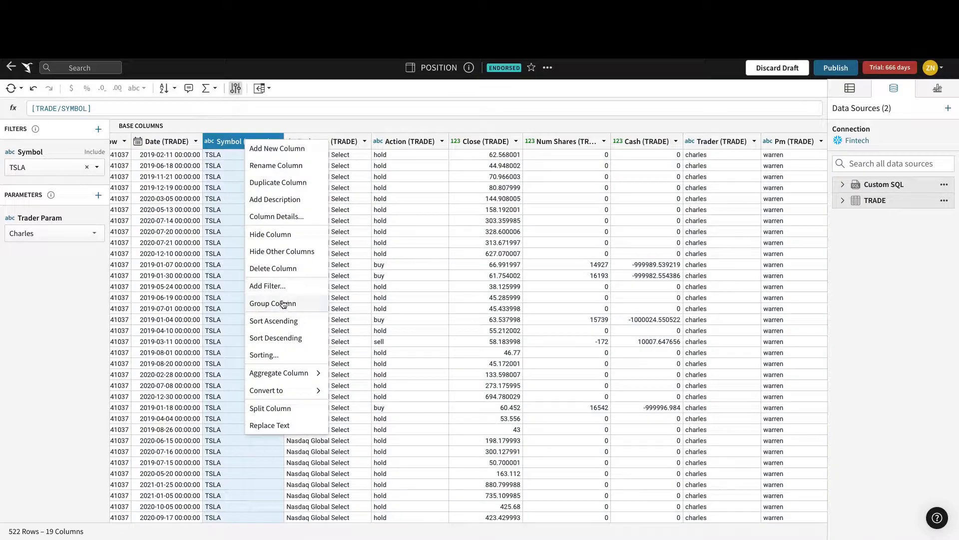
left_click(283, 303)
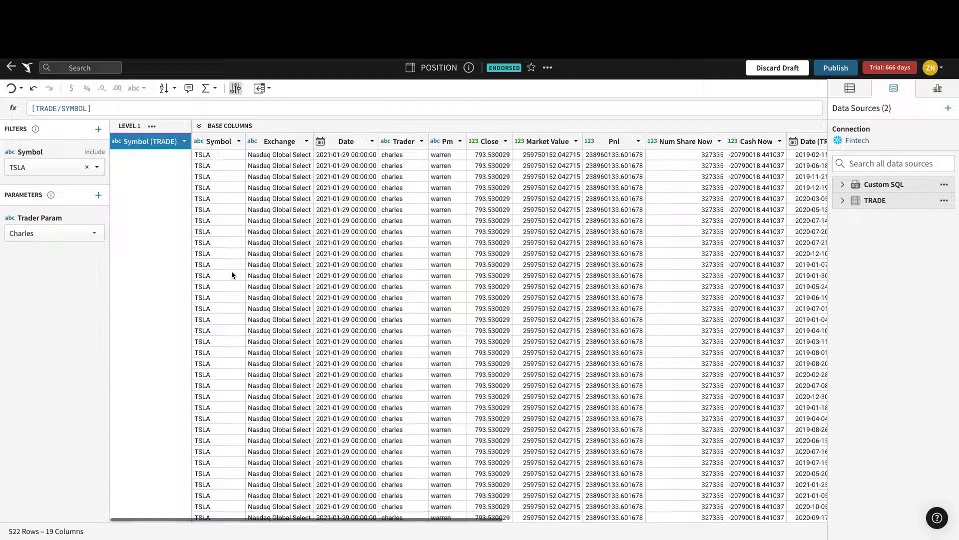
- Add a column named Buy to the symbol grouping level with the formula CountIf([Action (TRADE)] = "buy")
left_click(155, 146)
right_click(157, 150)
left_click(169, 157)
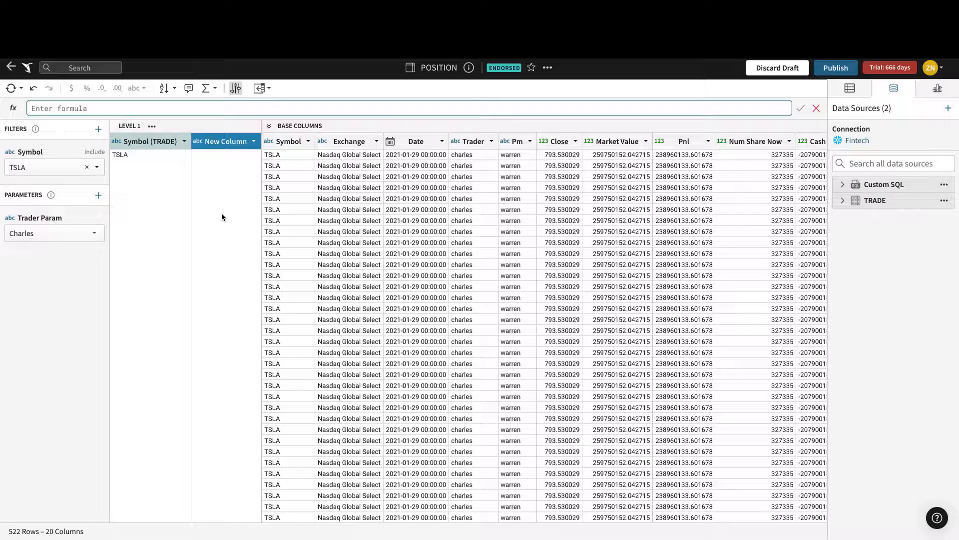
type("CountIf(")
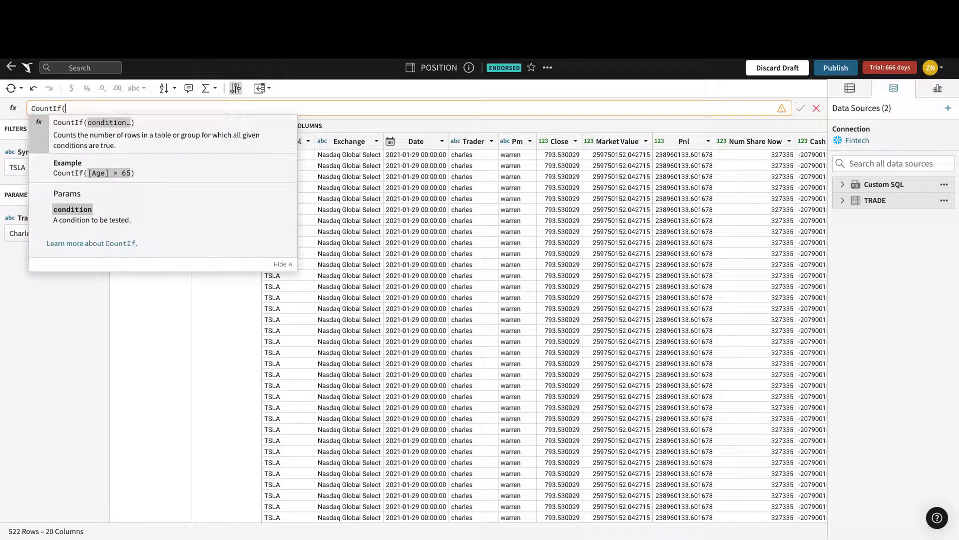
type("trad")
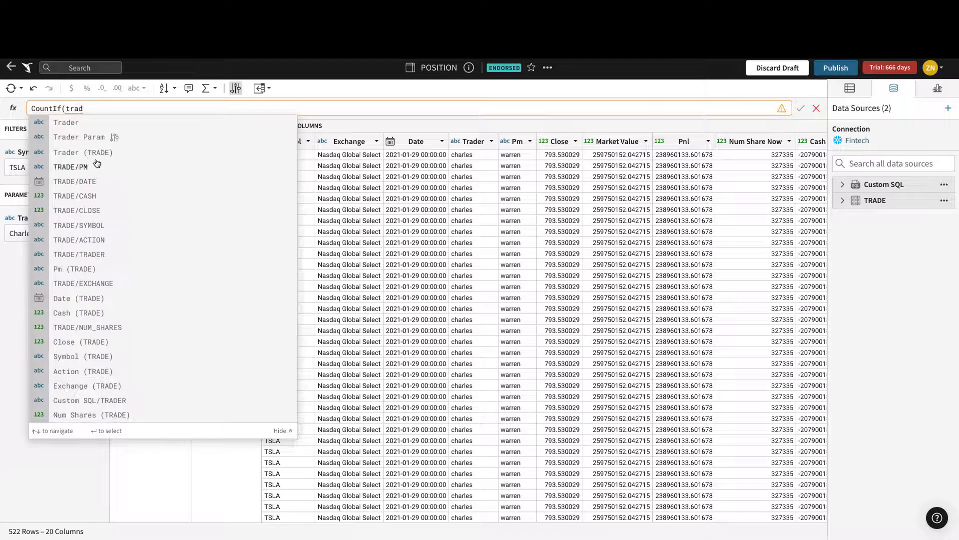
left_click(88, 372)
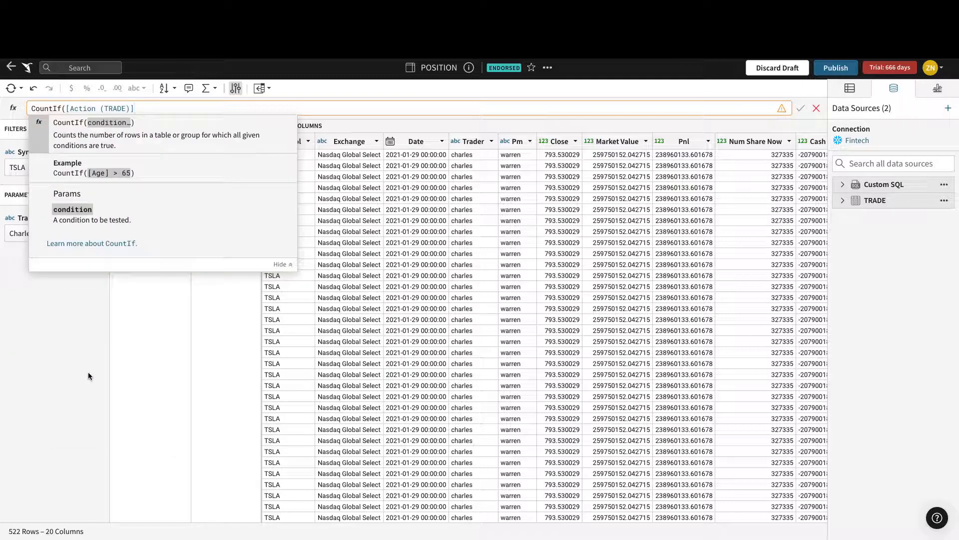
type("= \"buy\")")
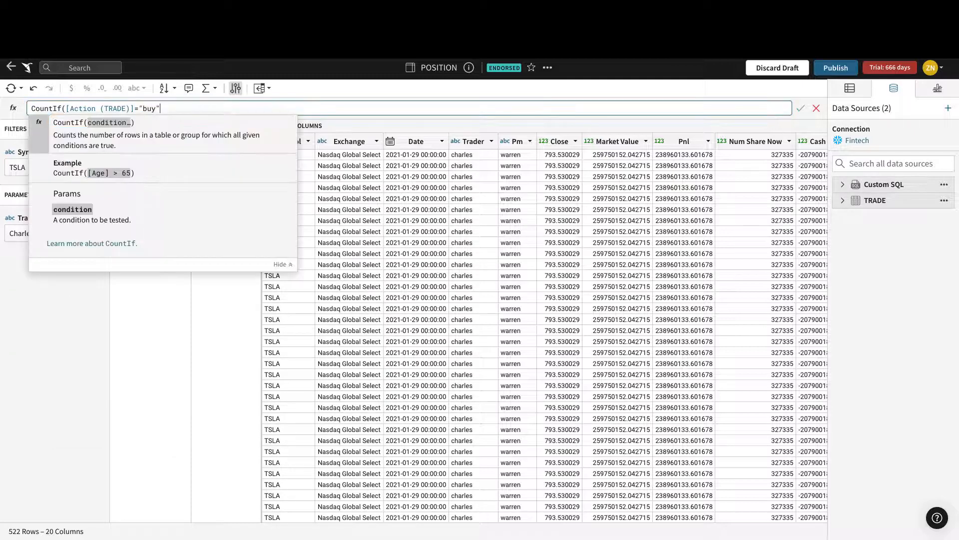
key("Return")
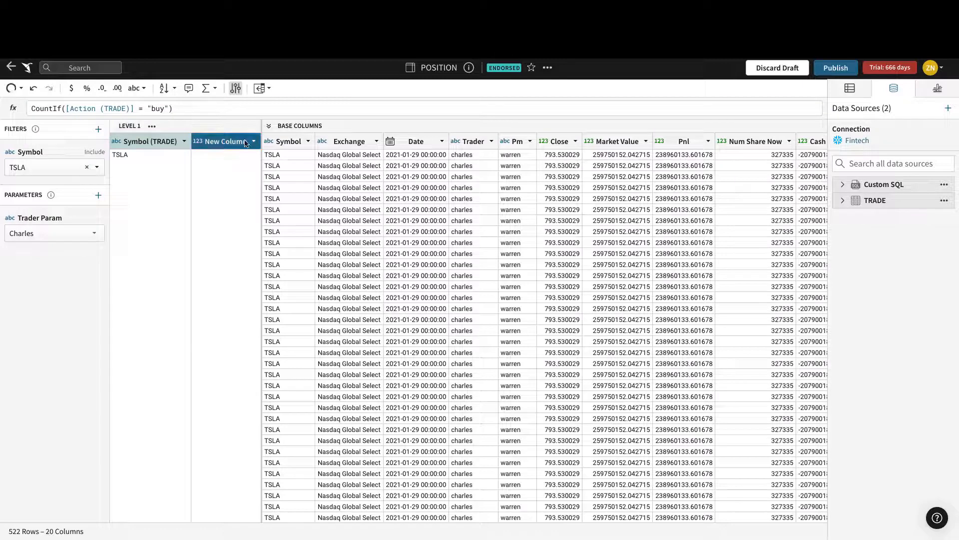
double_click(225, 142)
type("Buy")
key("Return")
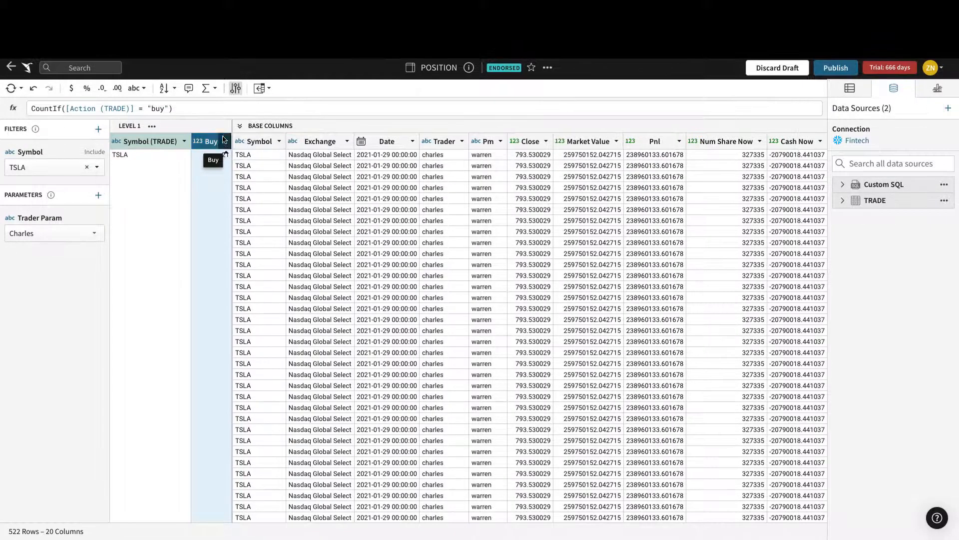
- Duplicate the Buy column, change its formula to CountIf([Action (TRADE)] = "sell"), and rename it Sell
left_click(225, 142)
left_click(253, 193)
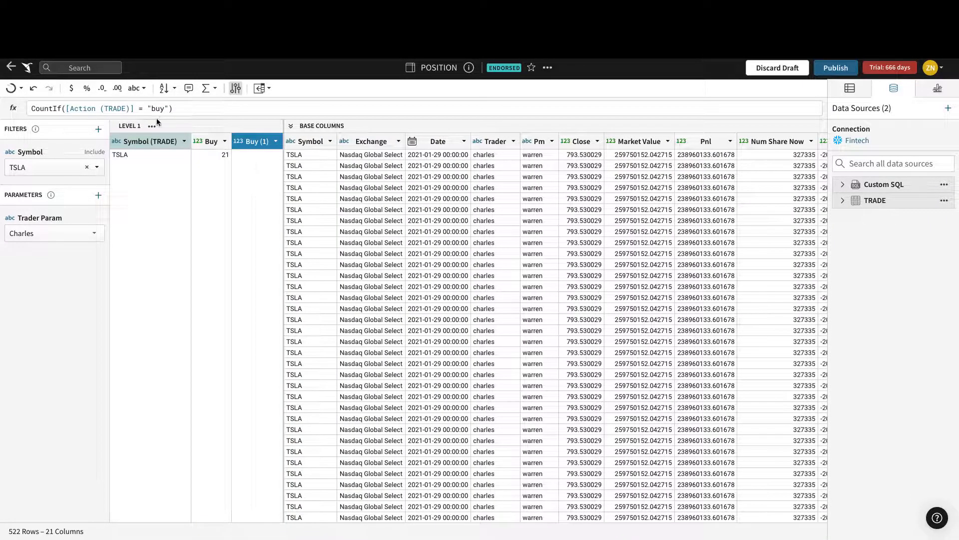
left_click(165, 108)
double_click(165, 108)
type("sell")
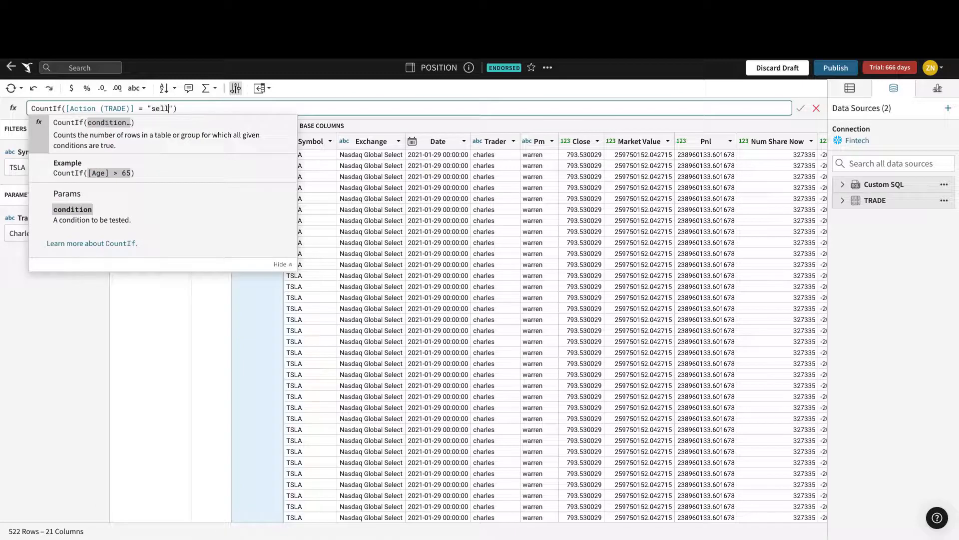
key("Return")
double_click(257, 142)
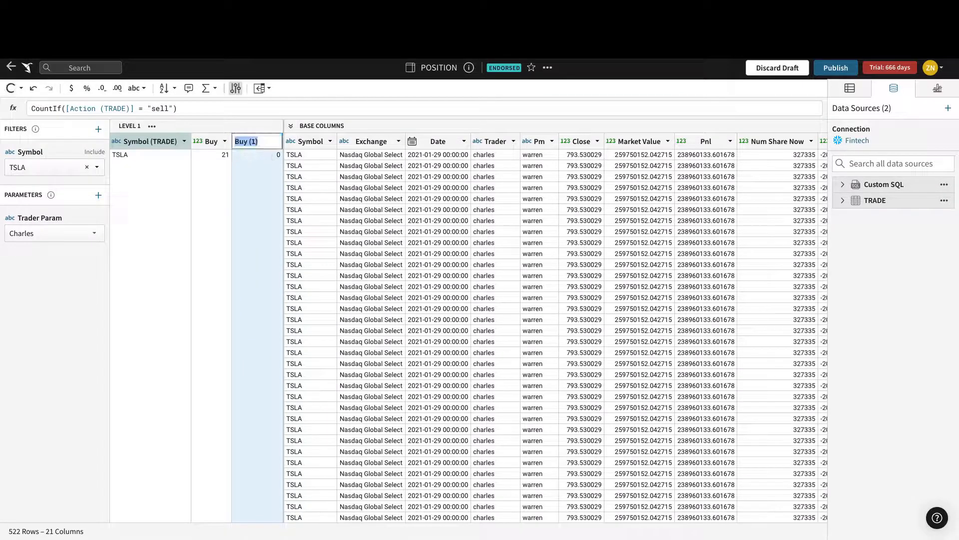
type("Sell")
key("Return")
- Duplicate the Sell column, change its formula to CountIf([Action (TRADE)] = "hold"), and rename it Holds
left_click(265, 142)
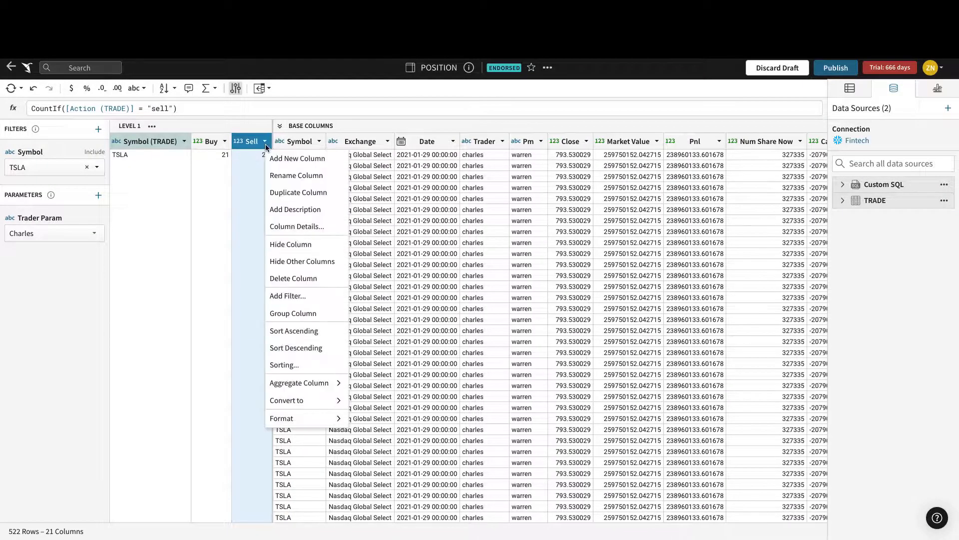
left_click(294, 192)
left_click(169, 108)
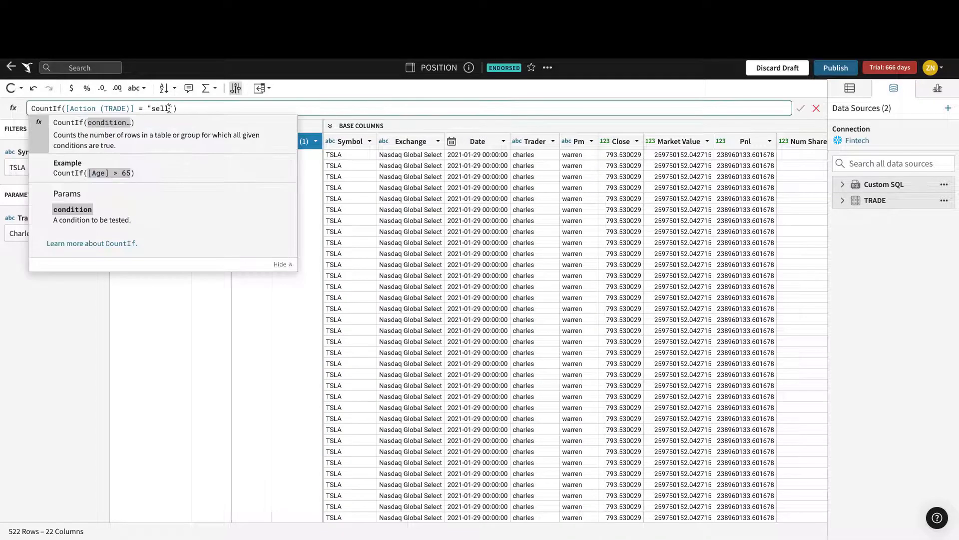
key("BackSpace")
key("BackSpace")
key("BackSpace")
key("BackSpace")
type("hold")
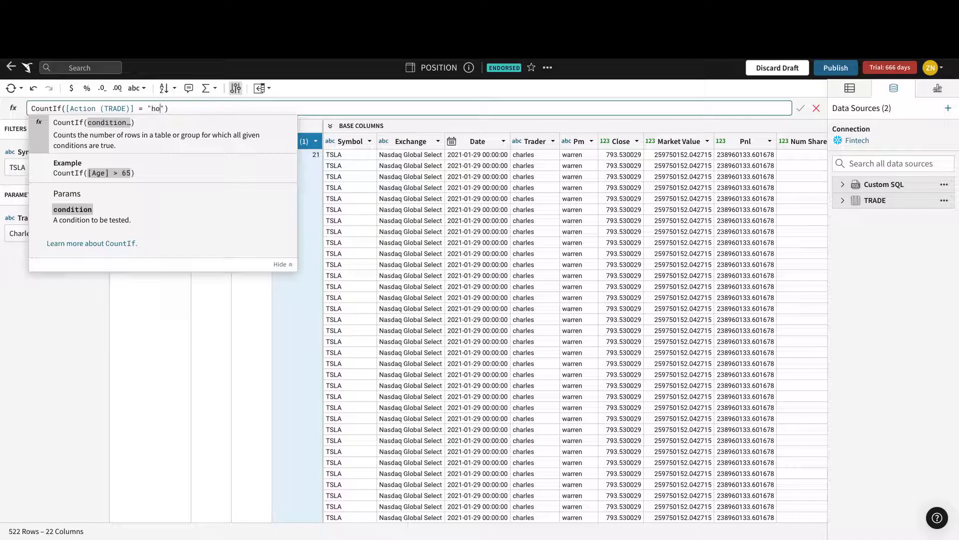
key("Return")
double_click(291, 142)
type("Holds")
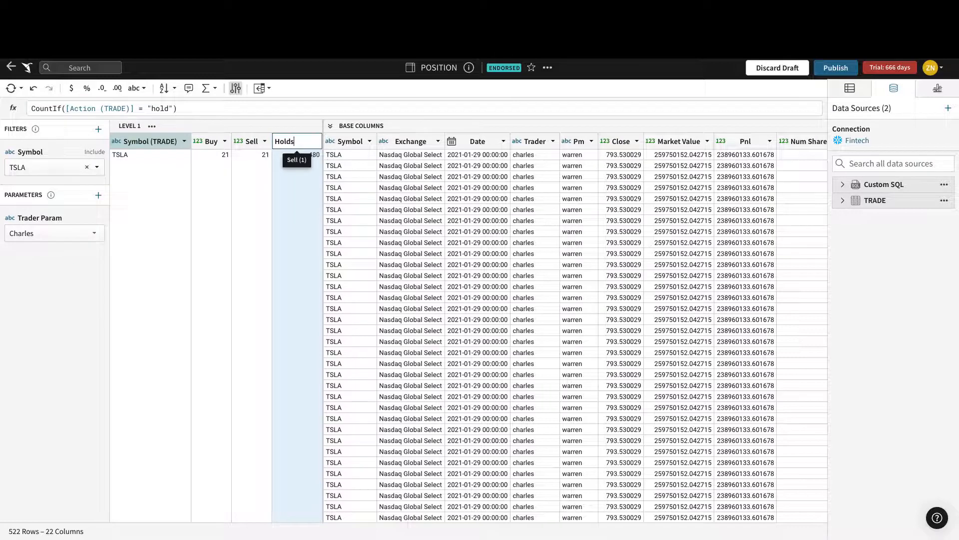
key("Return")
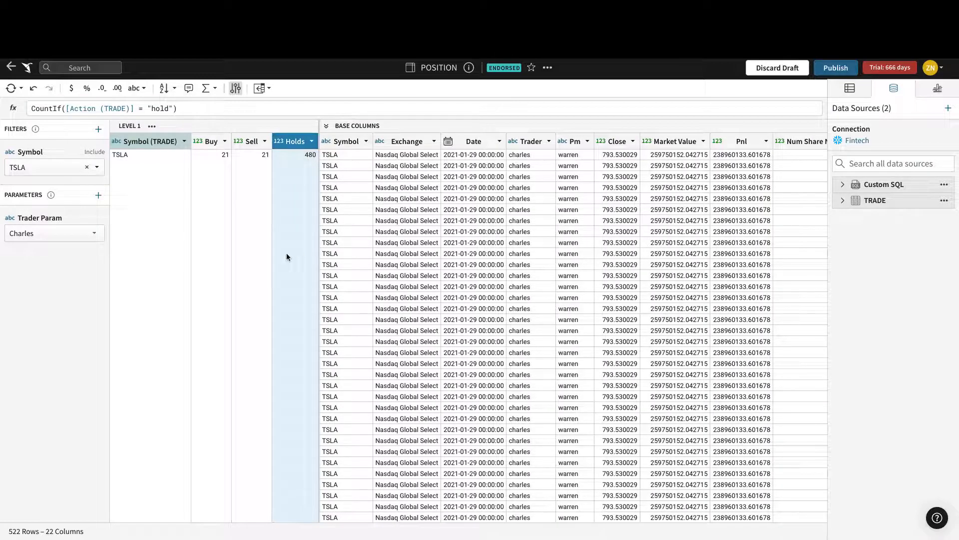
- Collapse the base columns and turn off the Symbol filter
left_click(327, 125)
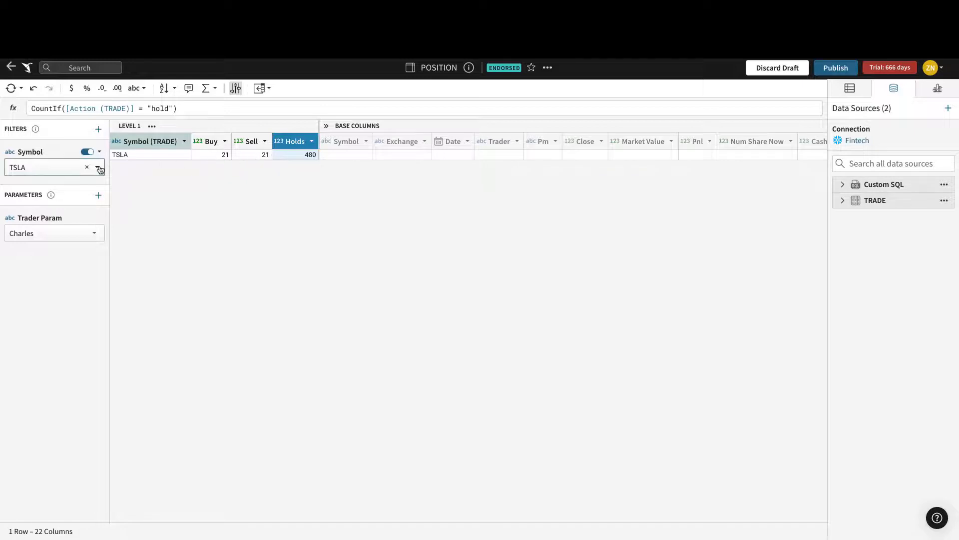
left_click(87, 152)
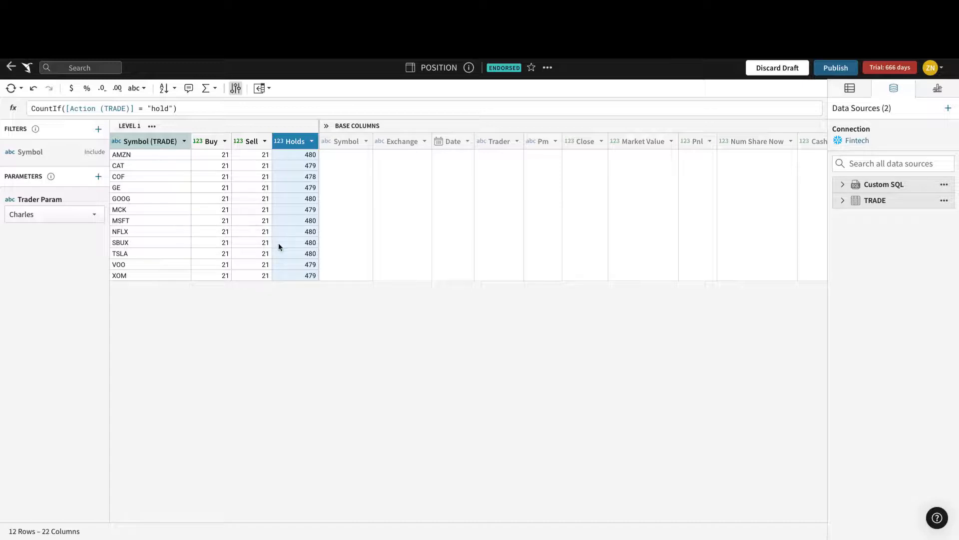
- Switch Trader Param to the second listed trader, examine the per-symbol counts, and restore the first listed trader
left_click(94, 215)
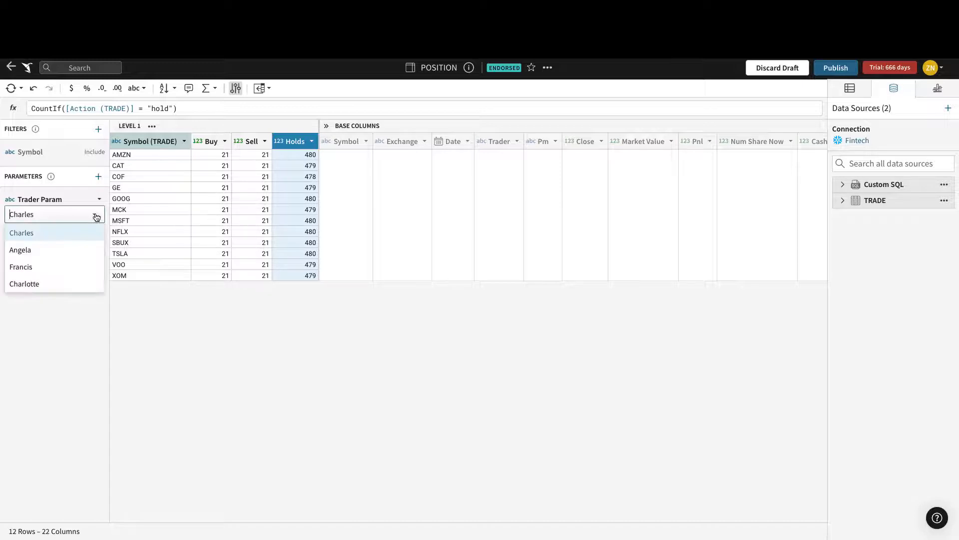
left_click(53, 249)
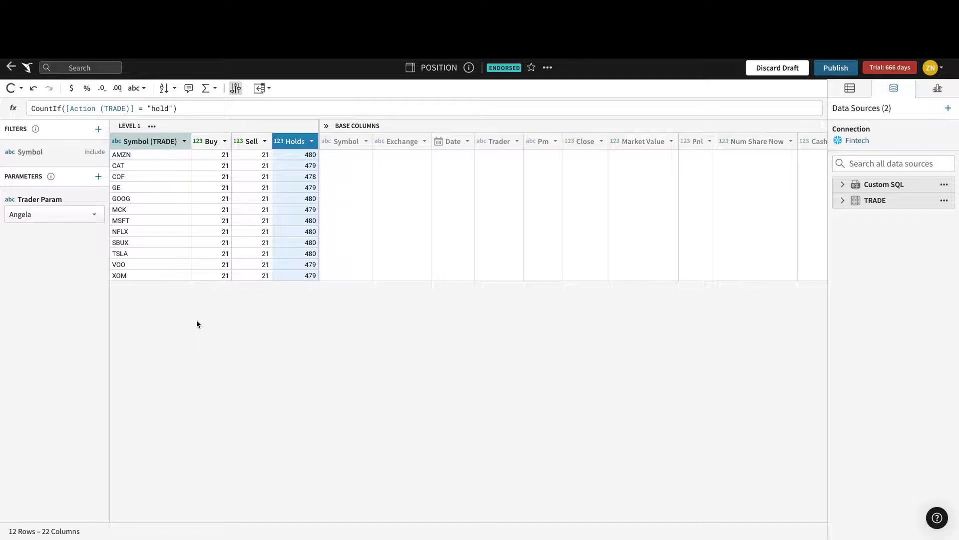
scroll(197, 323, "down", 5)
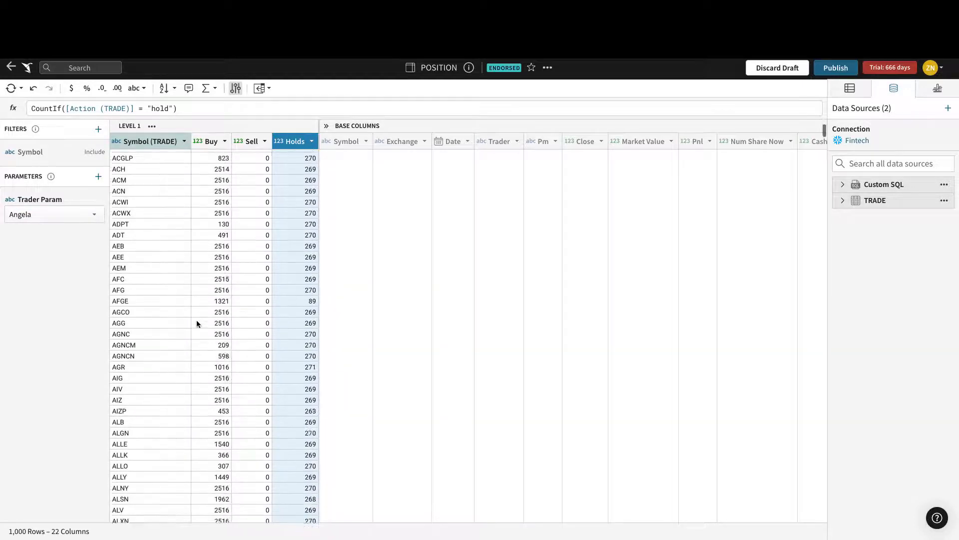
scroll(197, 323, "up", 5)
left_click(96, 217)
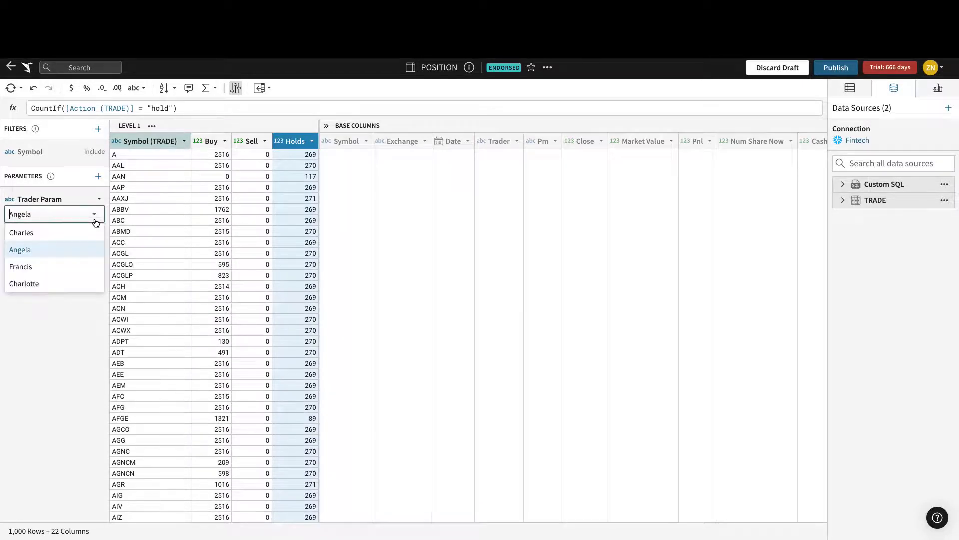
left_click(80, 233)
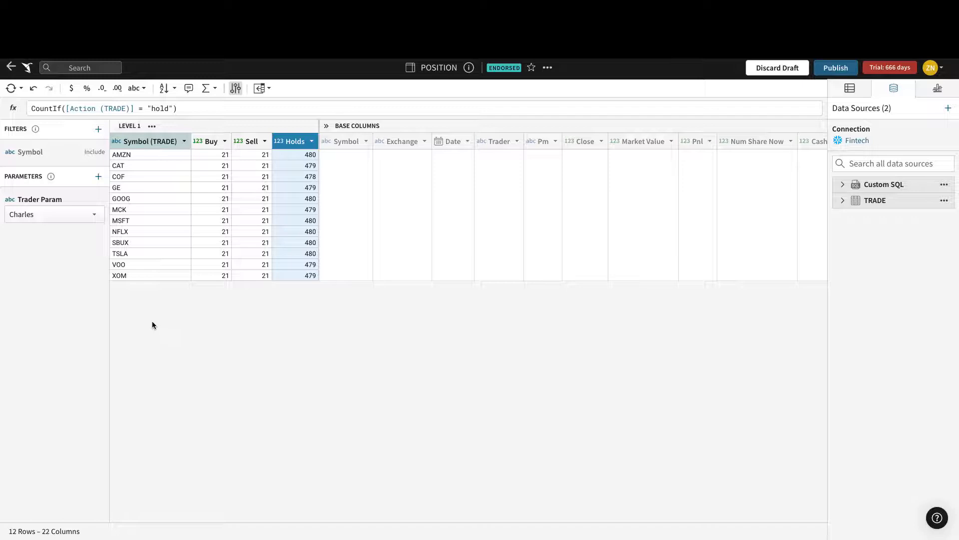
- Leave the worksheet and open the S3DEMODATA table in the PUBLIC schema of the Fintech connection's S3 demo database
left_click(11, 67)
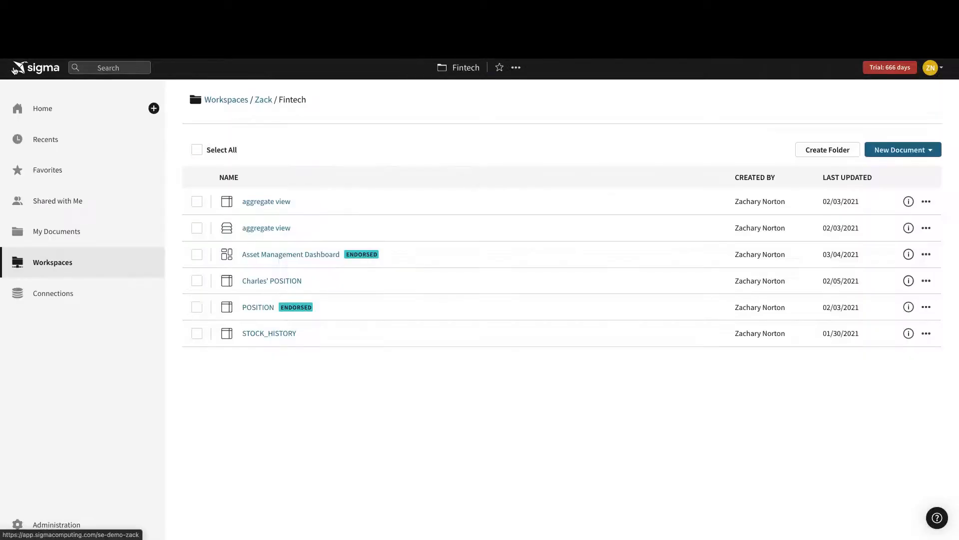
left_click(76, 300)
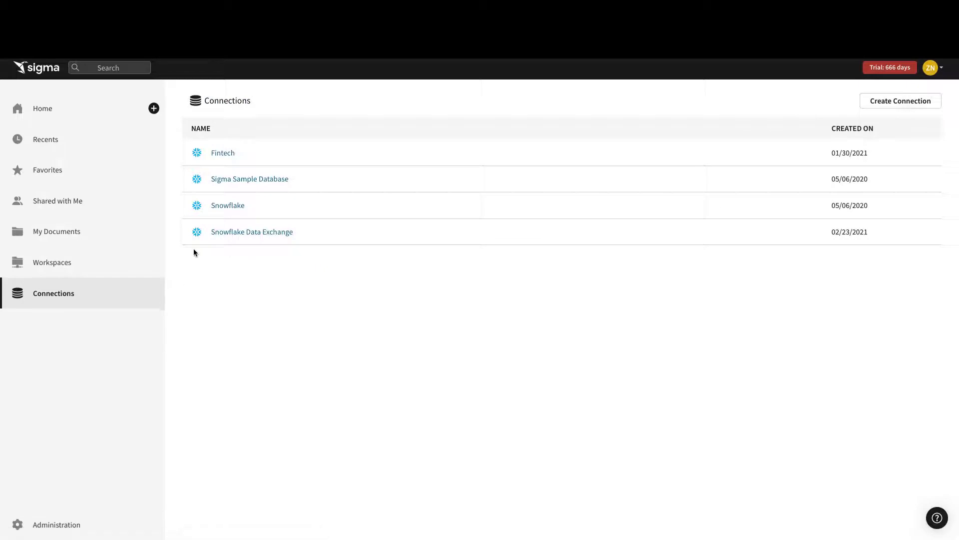
left_click(223, 153)
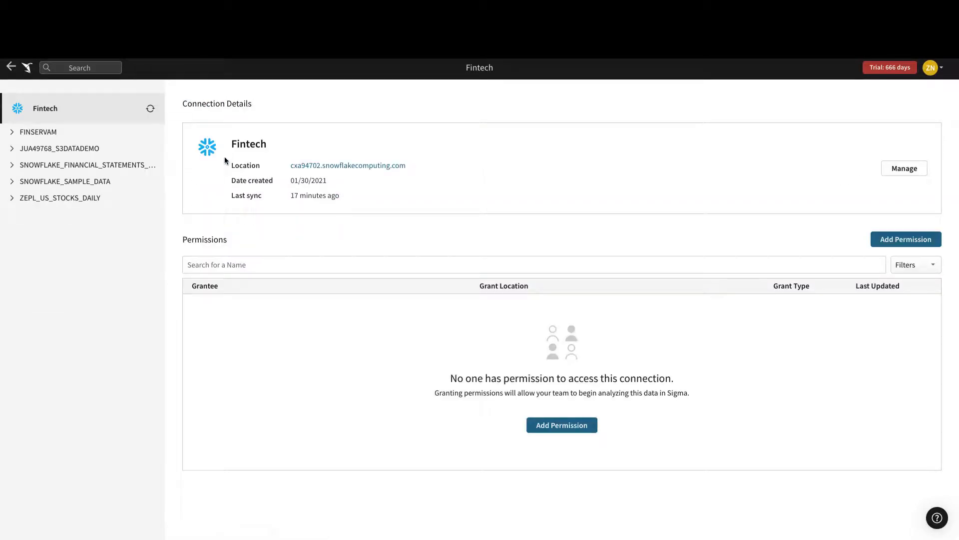
left_click(12, 148)
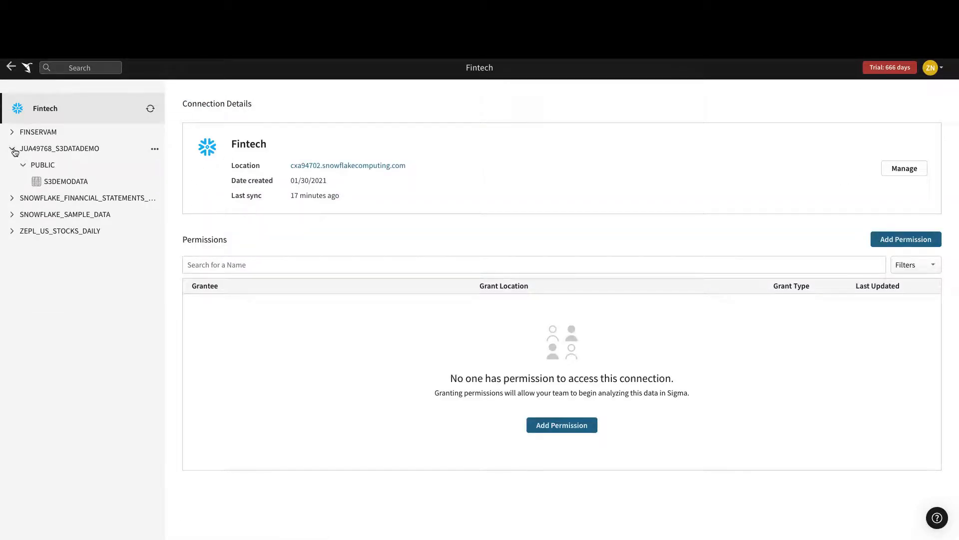
left_click(55, 182)
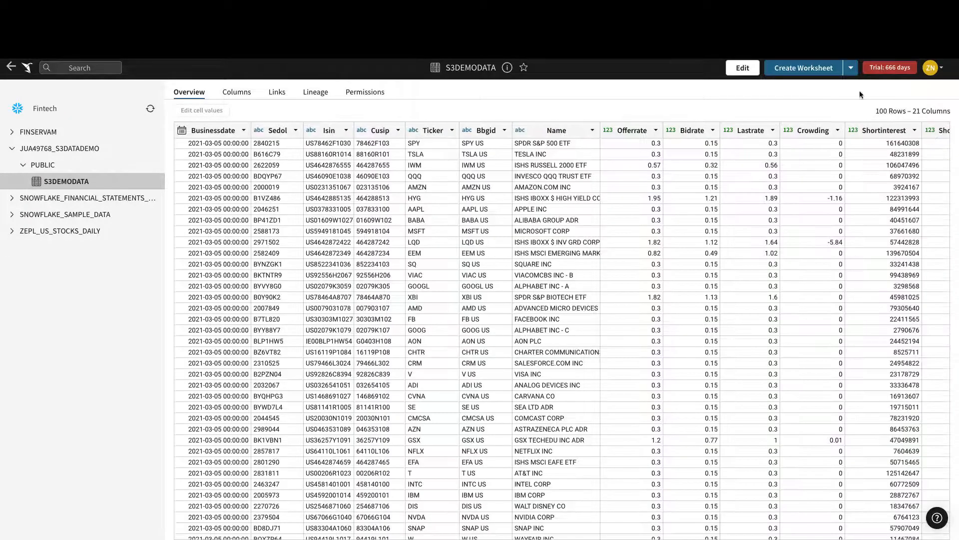
- Create a worksheet named Short Interest in My Documents from the S3DEMODATA table
left_click(796, 69)
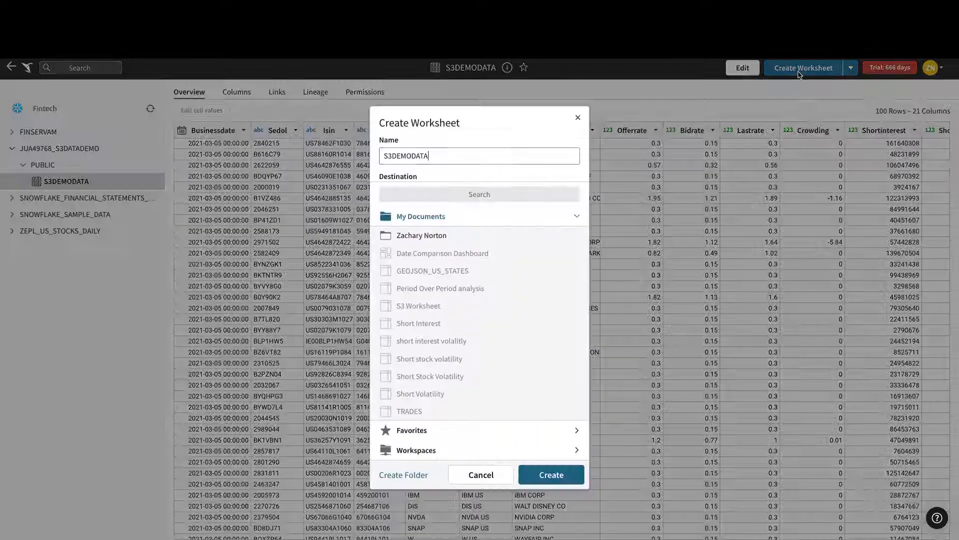
double_click(522, 154)
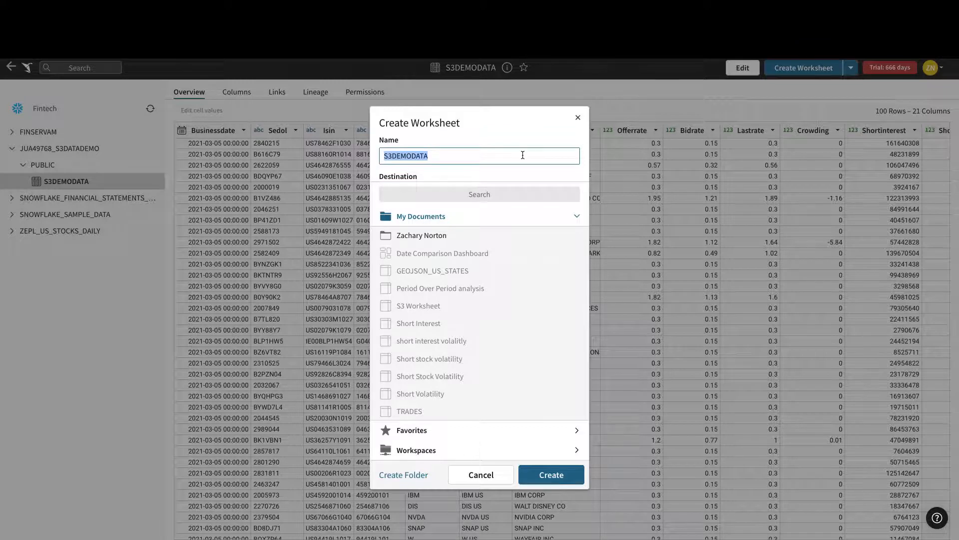
type("Short Interest")
left_click(570, 475)
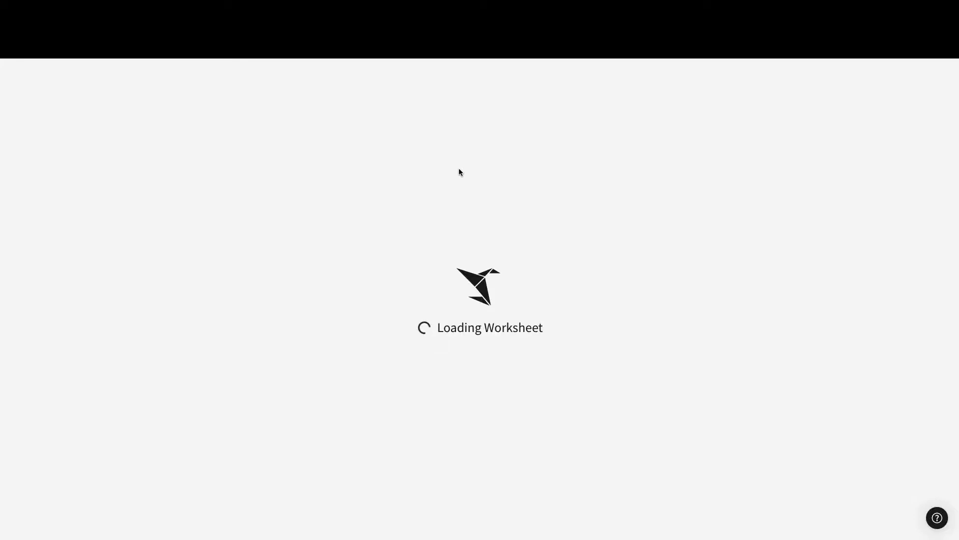
key("super+shift+f")
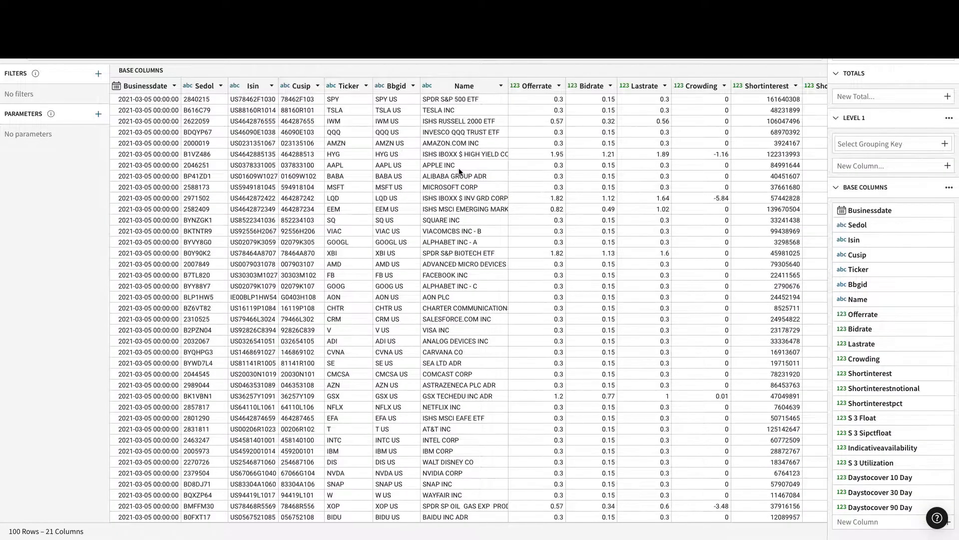
key("super+shift+f")
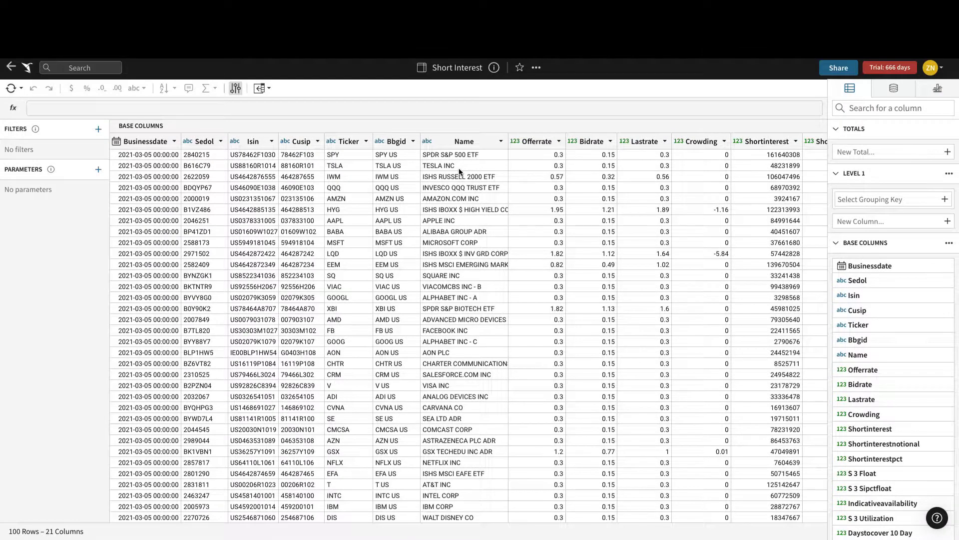
- Sort the worksheet by the Shortinterest column in descending order
scroll(459, 171, "right", 10)
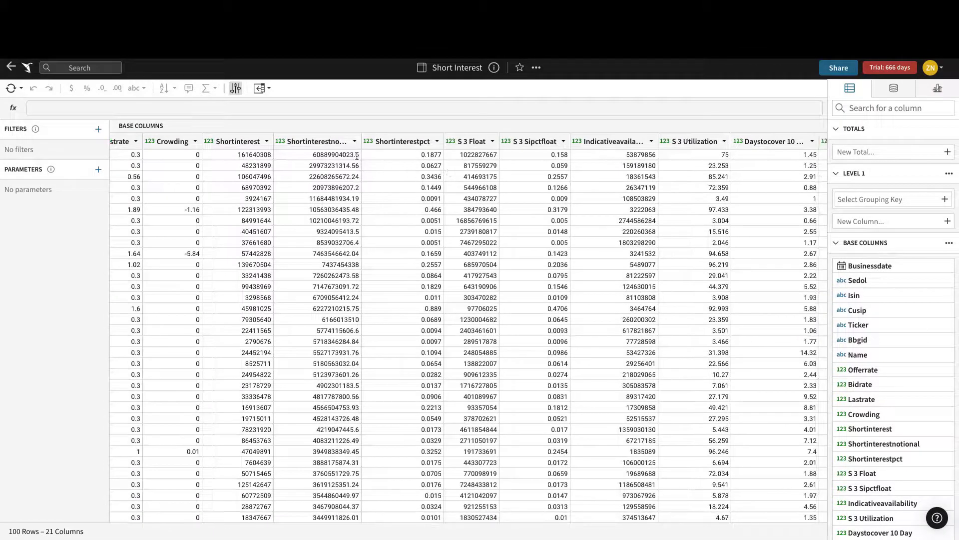
left_click(354, 140)
key("Escape")
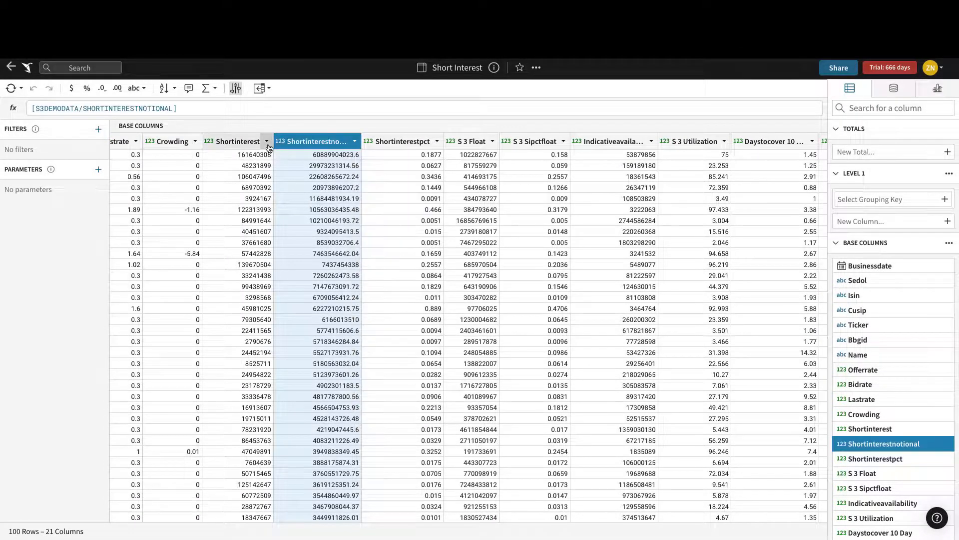
left_click(267, 142)
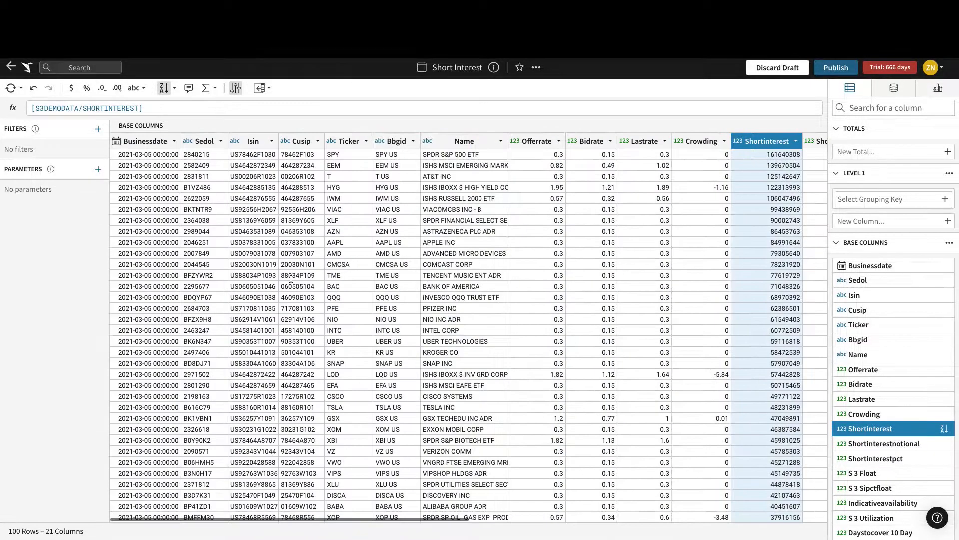
- Examine the names and Shortinterest values of the most heavily shorted securities among the first rows
left_click(466, 155)
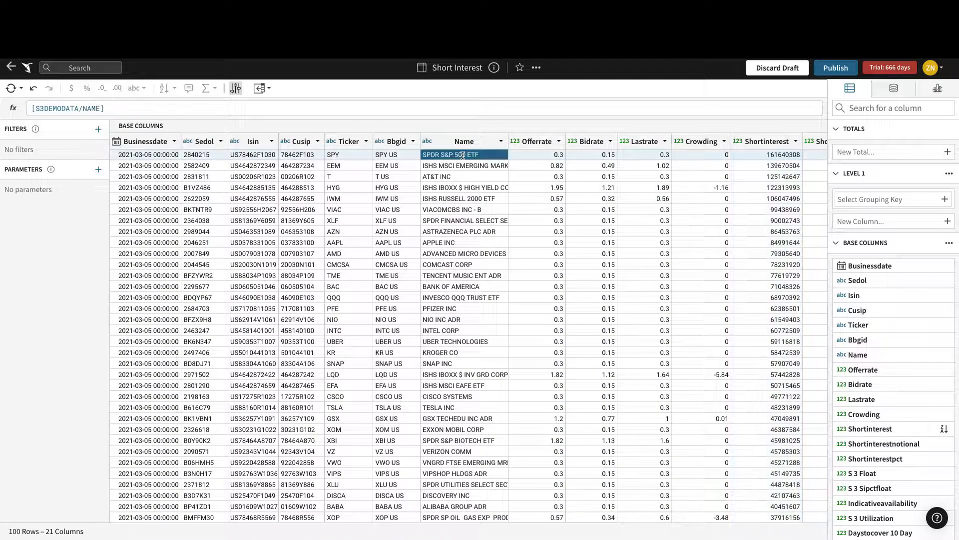
left_click(466, 166)
left_click(467, 177)
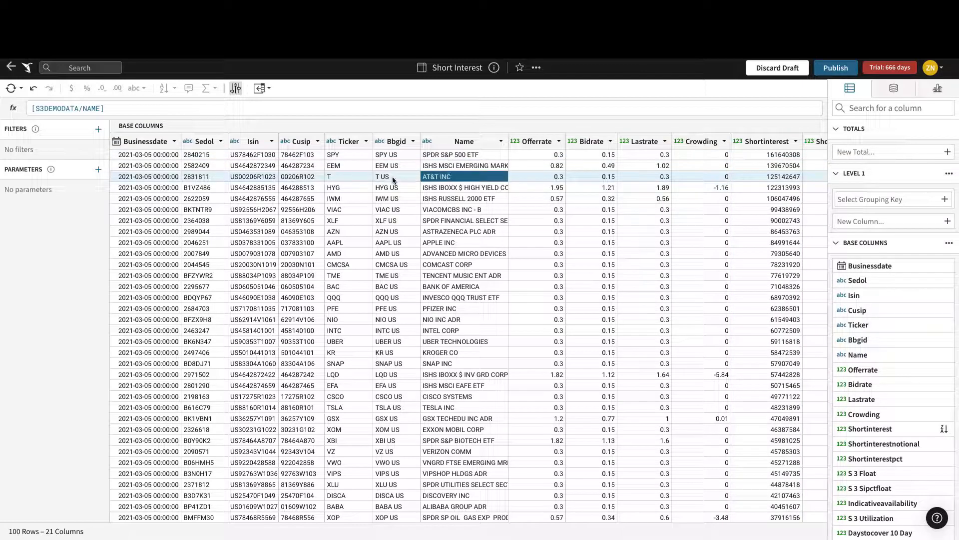
left_click(460, 187)
scroll(458, 187, "right", 1)
scroll(459, 187, "right", 5)
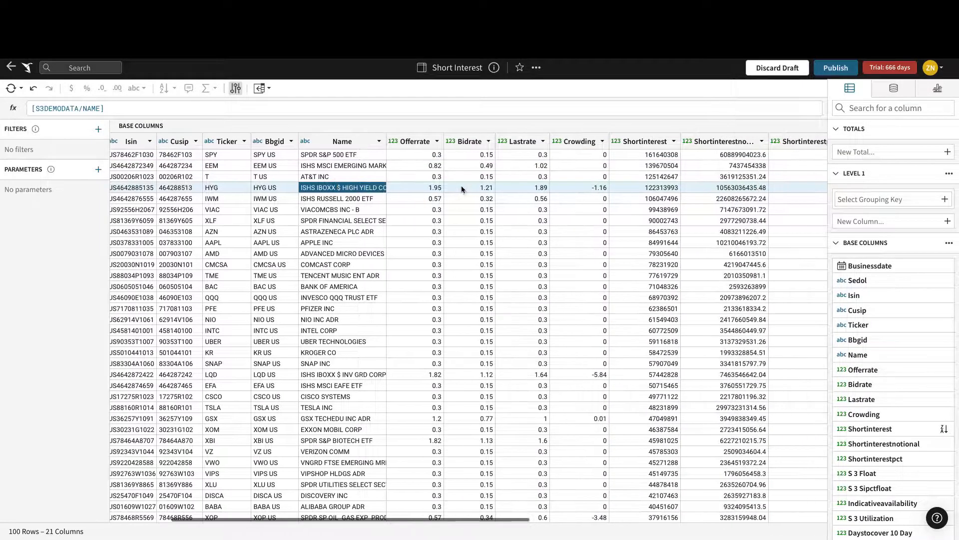
left_click(346, 220)
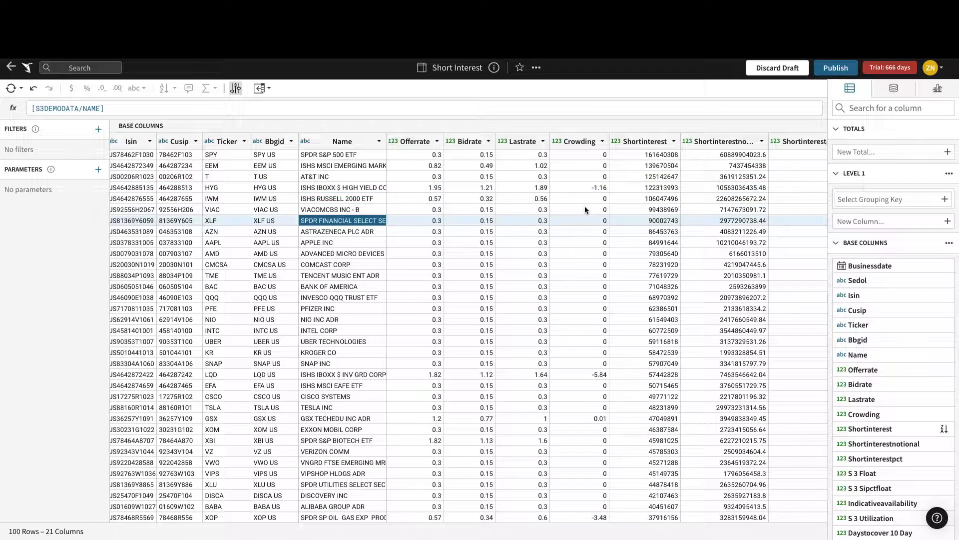
left_click(643, 143)
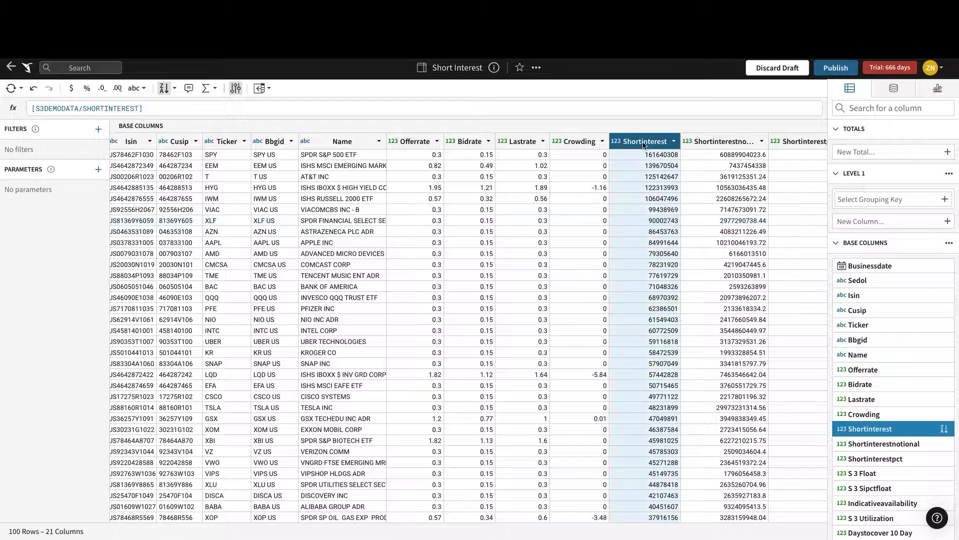
- Add the STOCK_HISTORY table from the PUBLIC schema of ZEPL_US_STOCKS_DAILY as a data source with all its columns
left_click(893, 93)
left_click(947, 109)
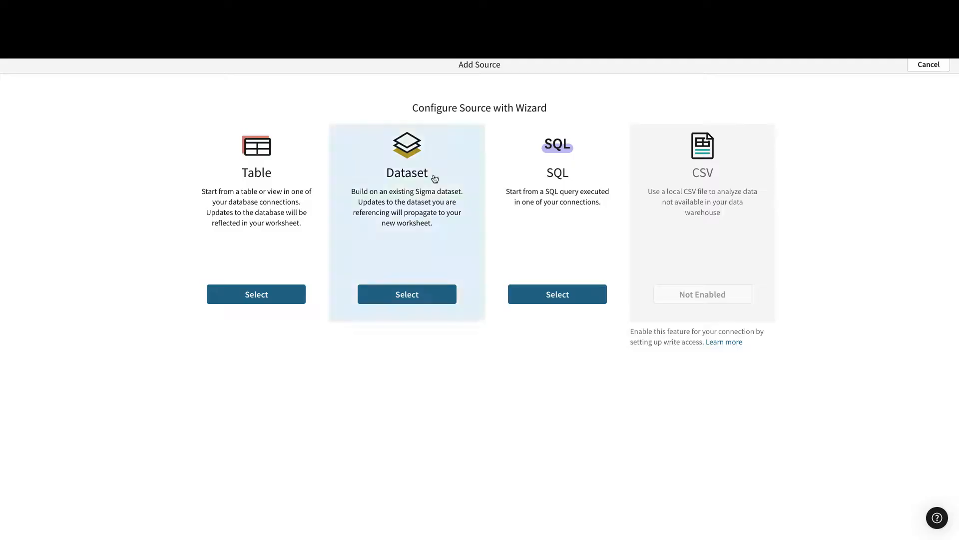
left_click(212, 217)
left_click(20, 435)
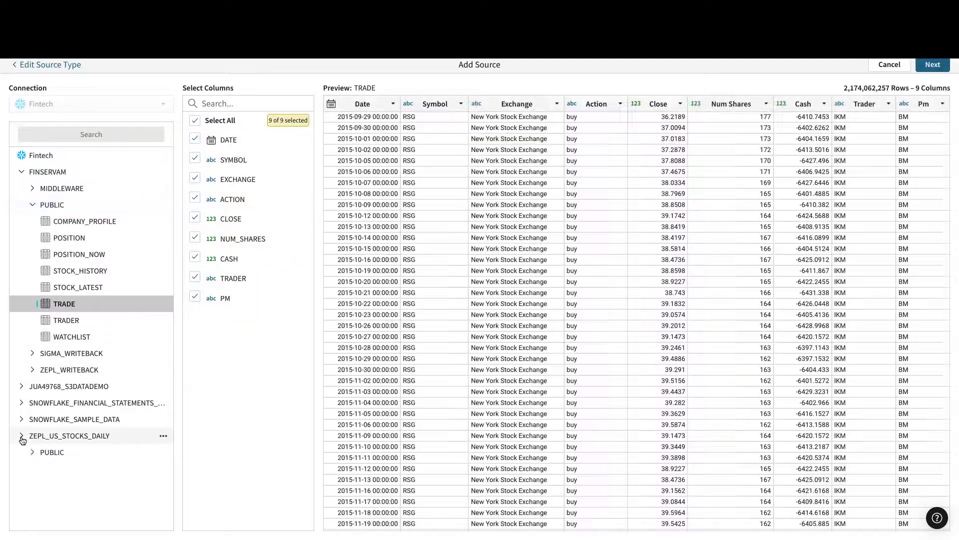
left_click(33, 452)
left_click(59, 488)
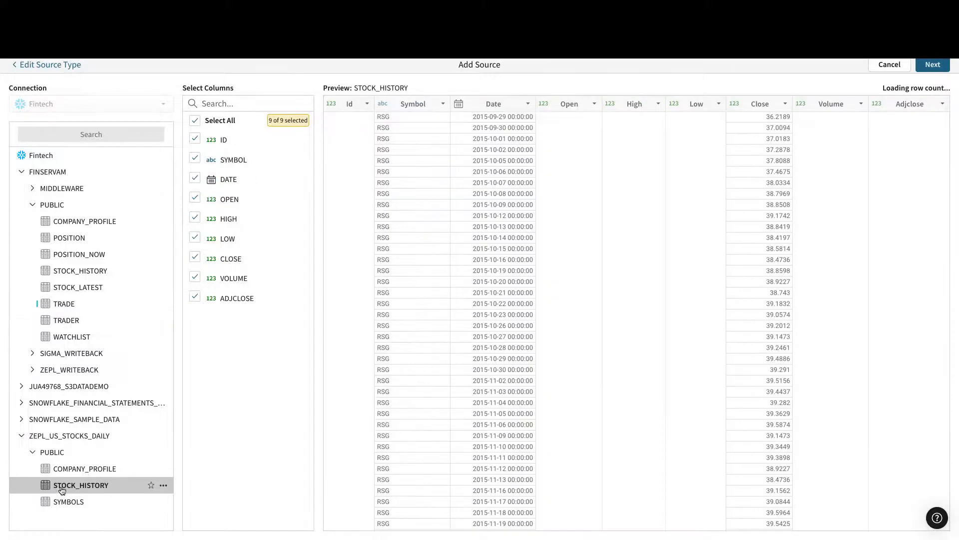
left_click(932, 64)
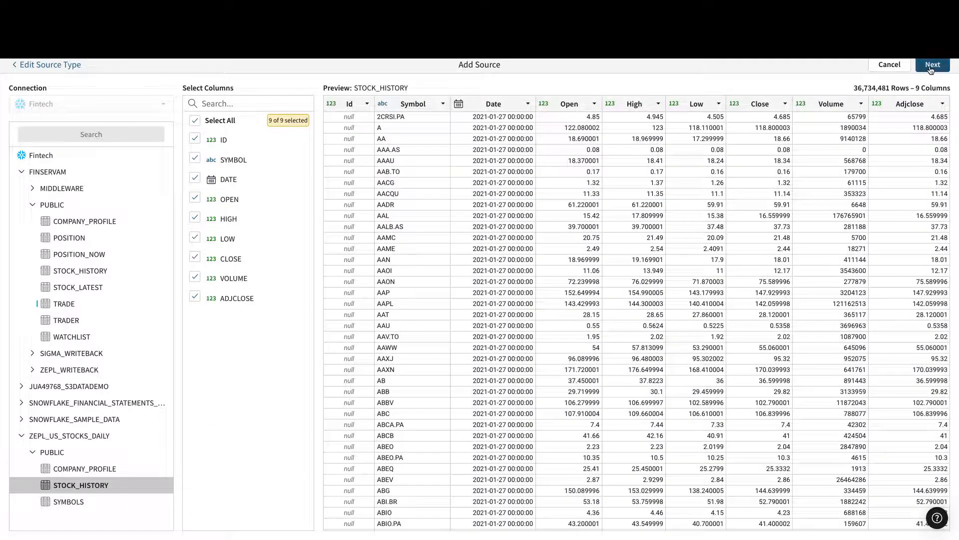
- Left join S3DEMODATA to STOCK_HISTORY, matching TICKER with SYMBOL
left_click(107, 170)
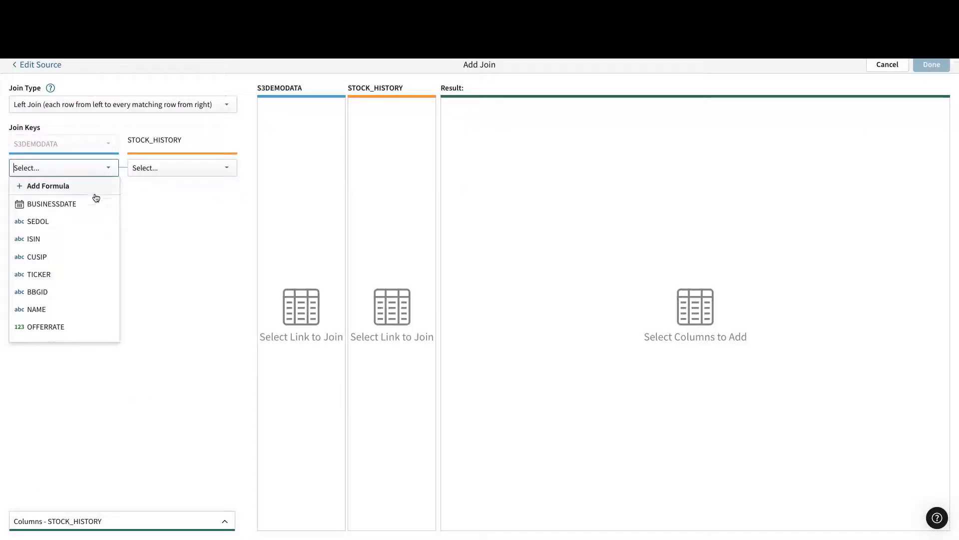
left_click(71, 274)
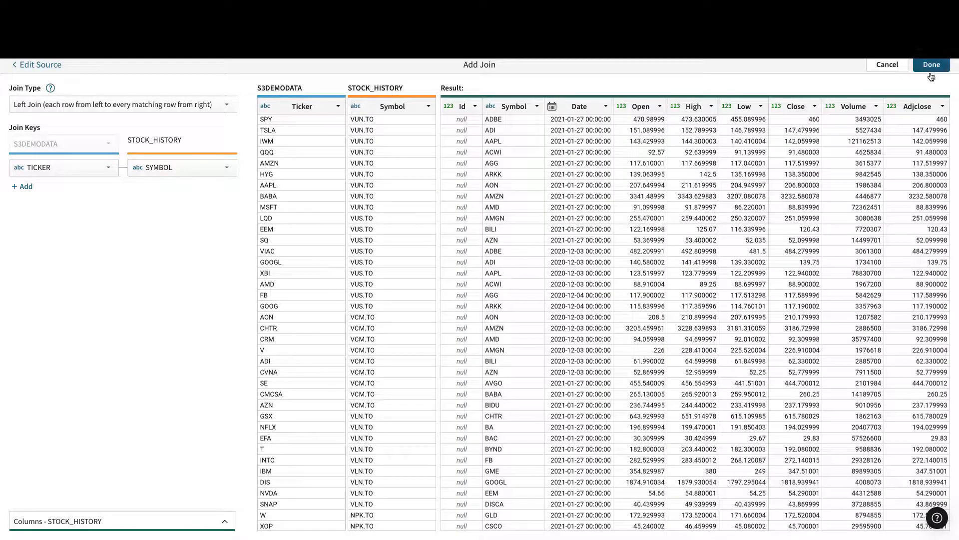
left_click(932, 66)
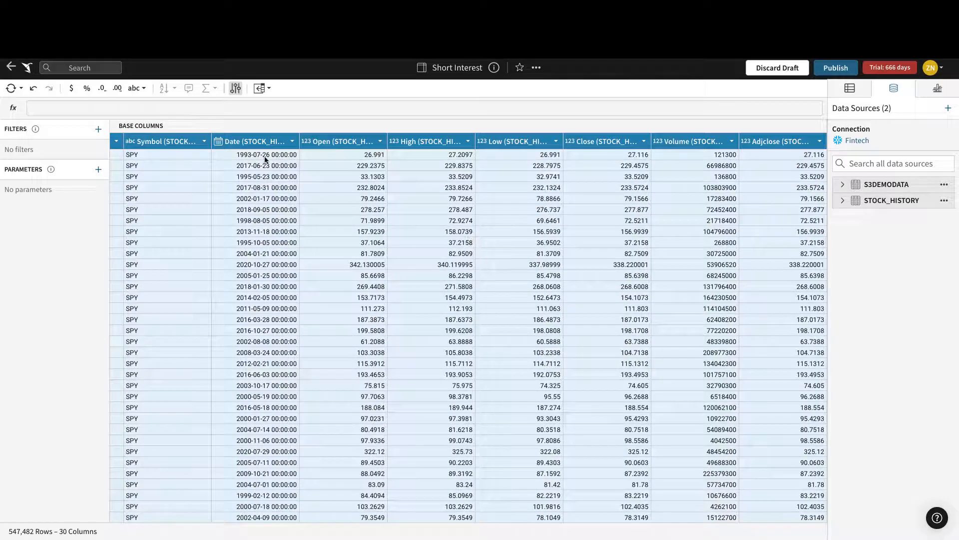
- Filter the worksheet by the STOCK_HISTORY Date column to the last 1 year
left_click(262, 144)
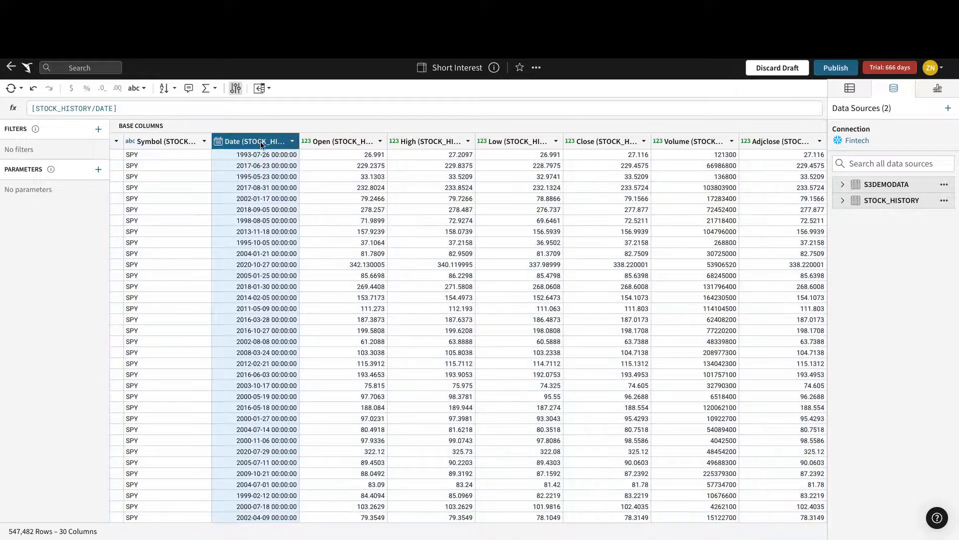
right_click(263, 145)
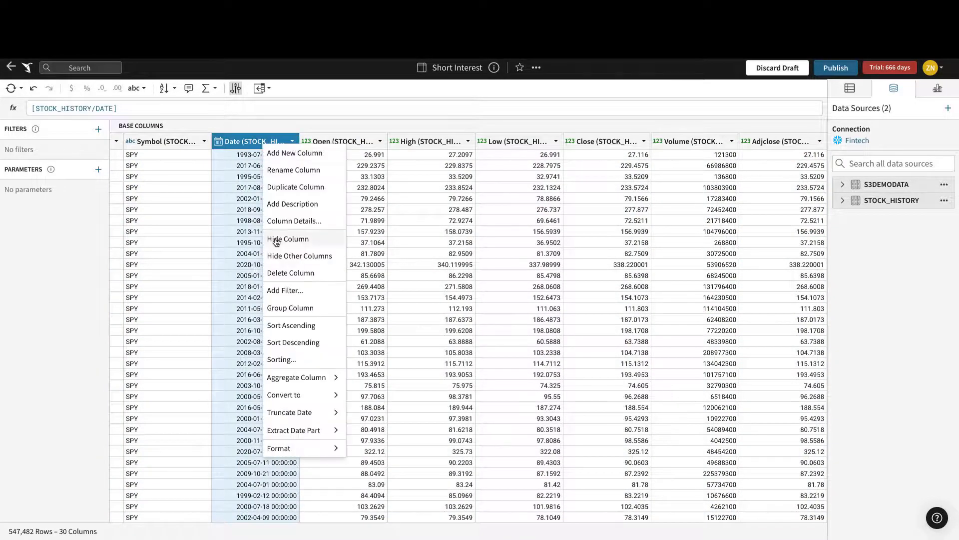
left_click(301, 289)
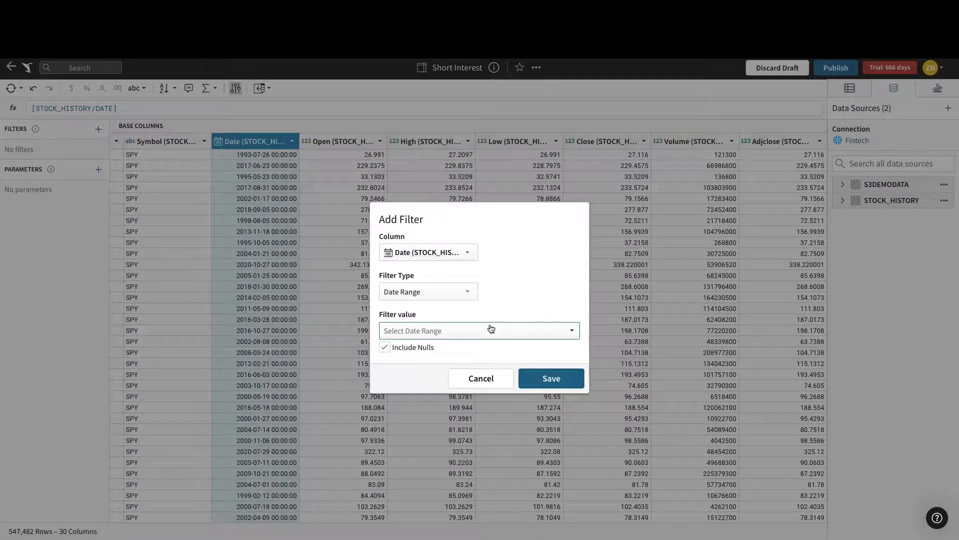
left_click(538, 377)
left_click(98, 170)
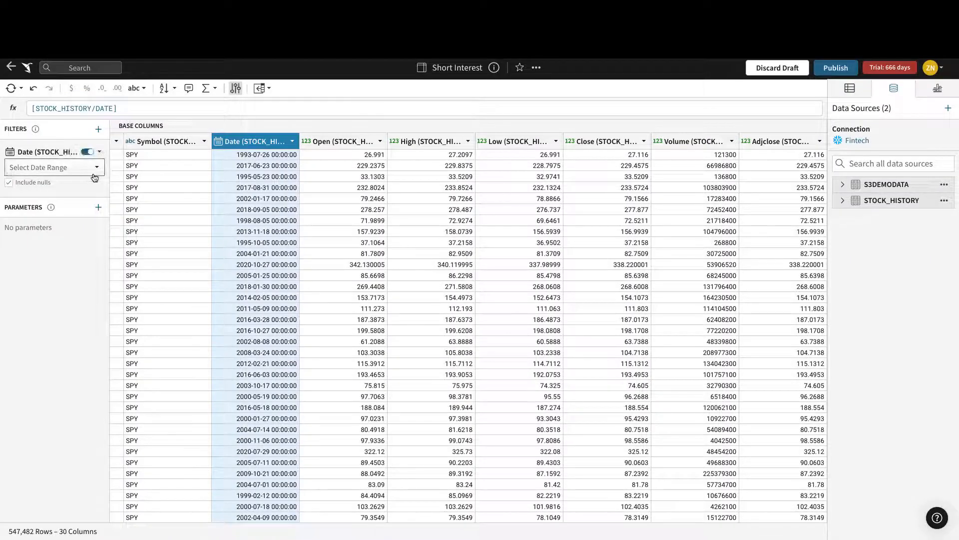
left_click(95, 186)
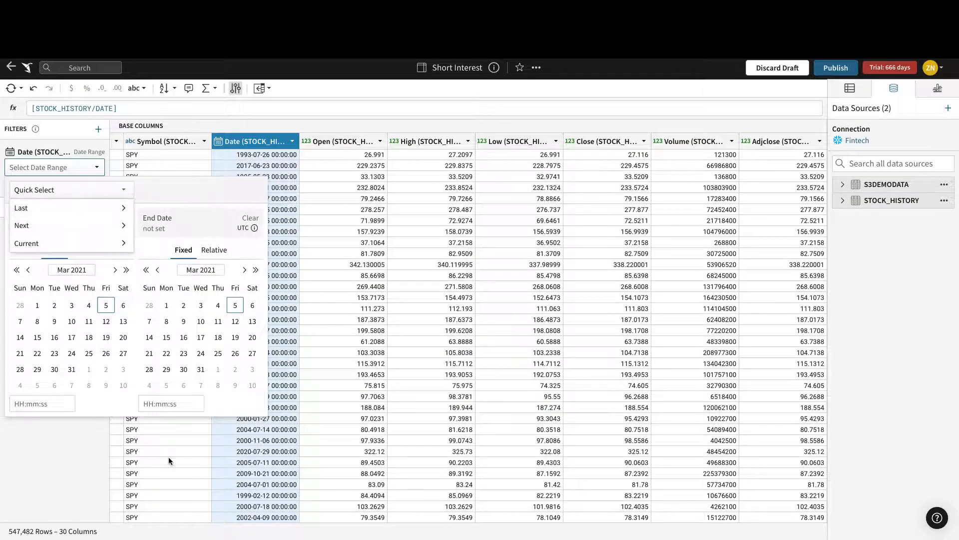
mouse_move(115, 210)
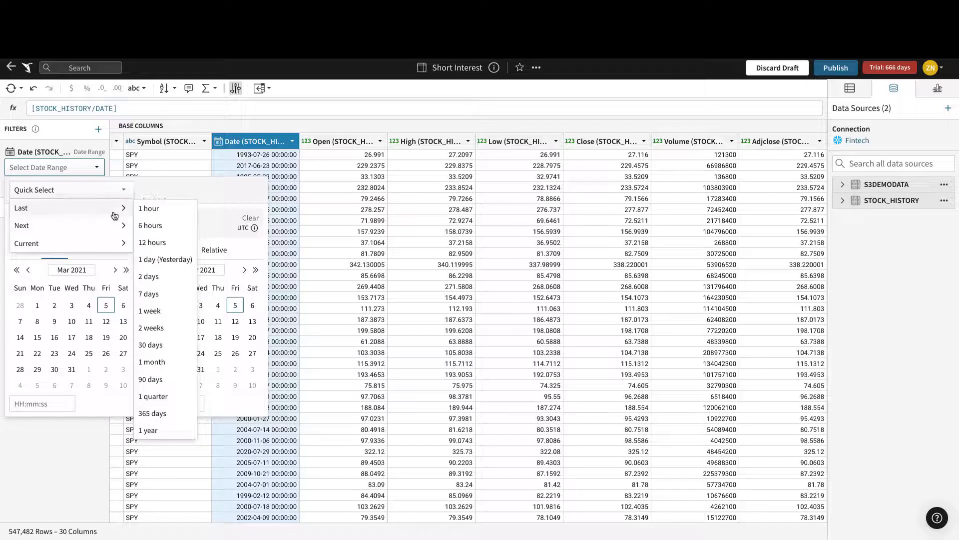
left_click(150, 428)
left_click(87, 404)
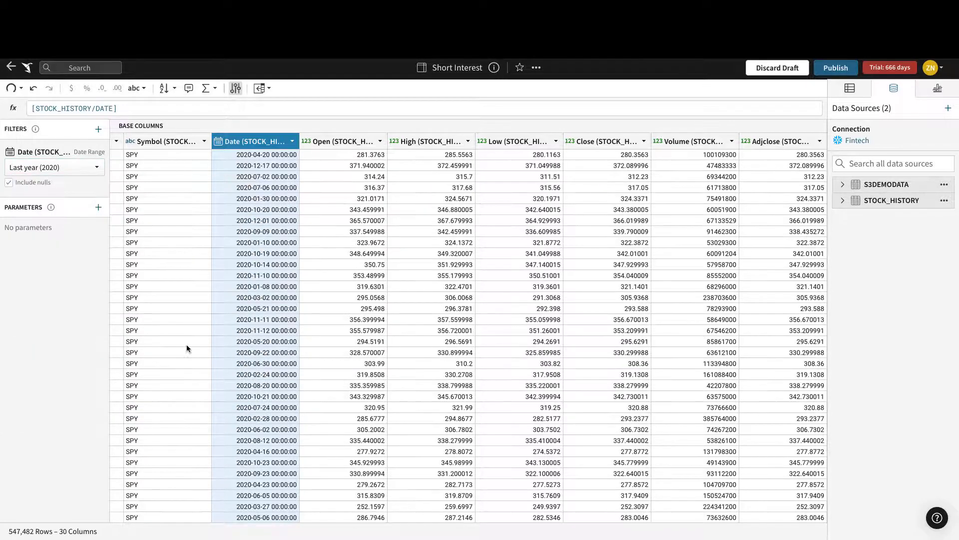
- Group the worksheet by the Ticker column
scroll(165, 217, "left", 16)
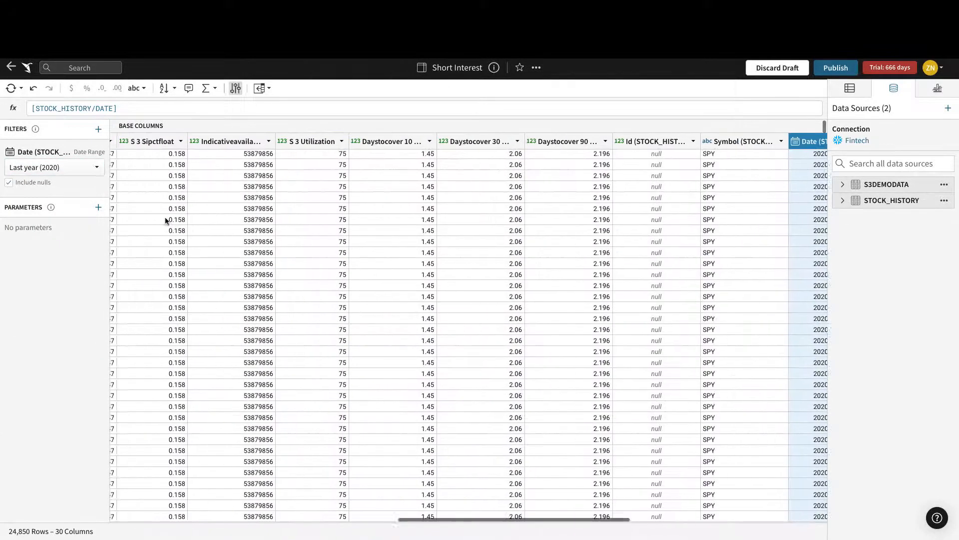
scroll(198, 212, "left", 12)
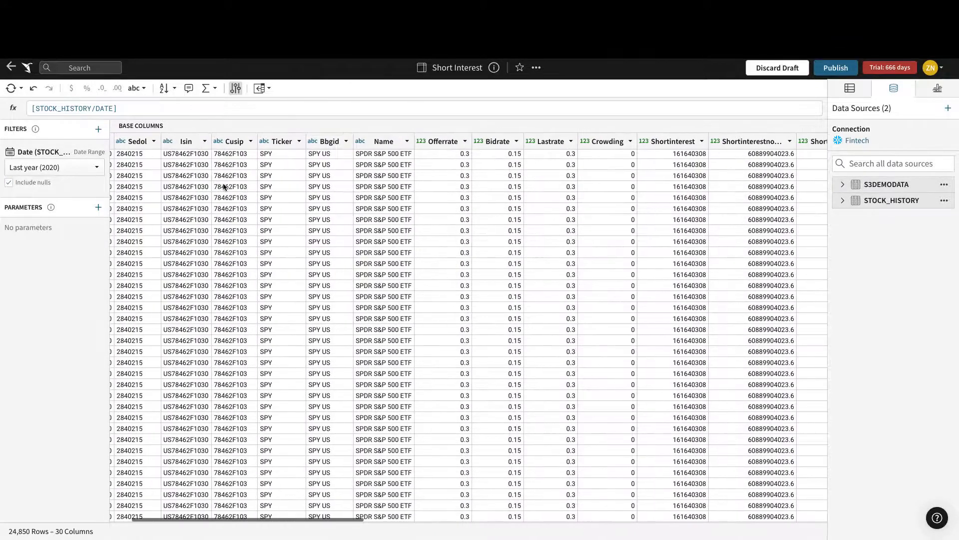
right_click(277, 142)
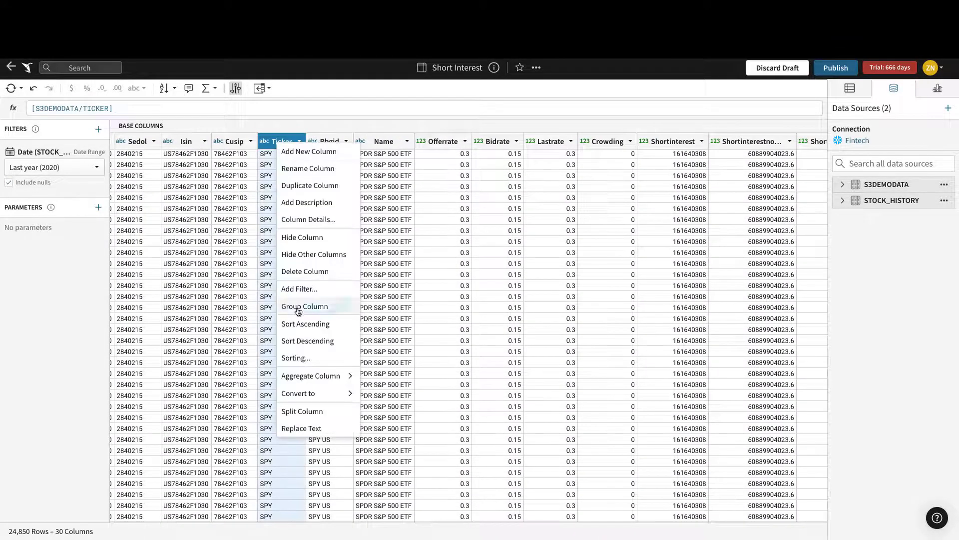
left_click(295, 307)
- Add a column beside Ticker at the grouped level with the formula [Shortinterest] and name it Short Interest
right_click(122, 142)
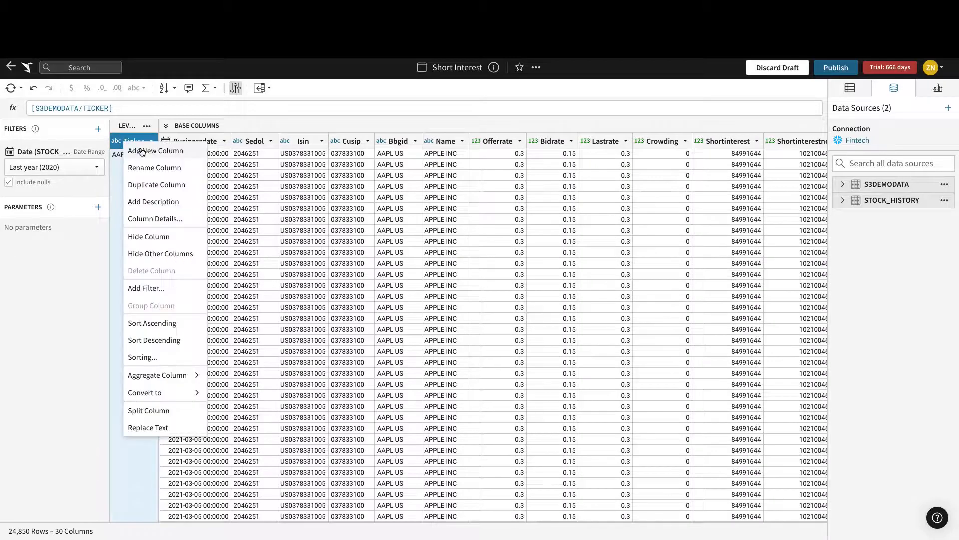
left_click(140, 150)
type("short")
key("Return")
key("Return")
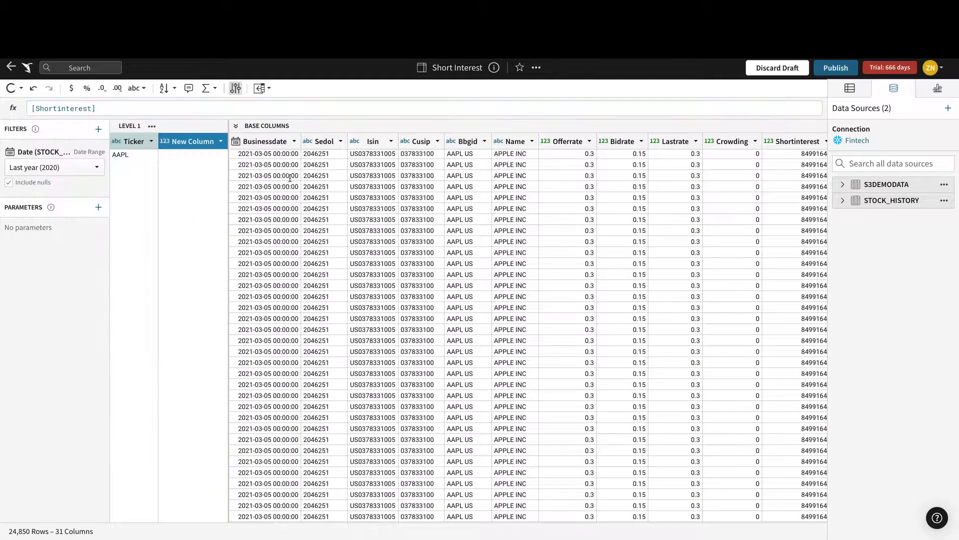
double_click(193, 142)
type("Shor")
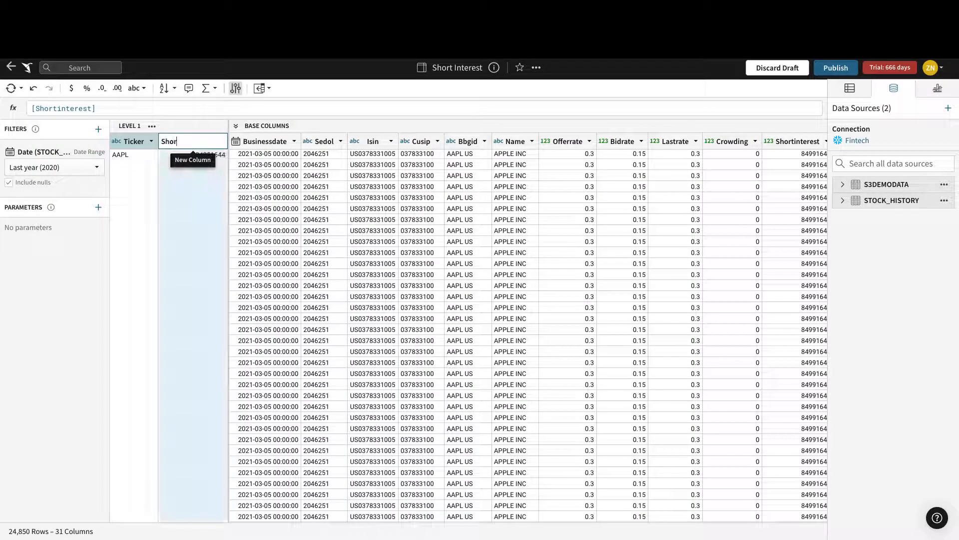
type("t Interest")
key("Return")
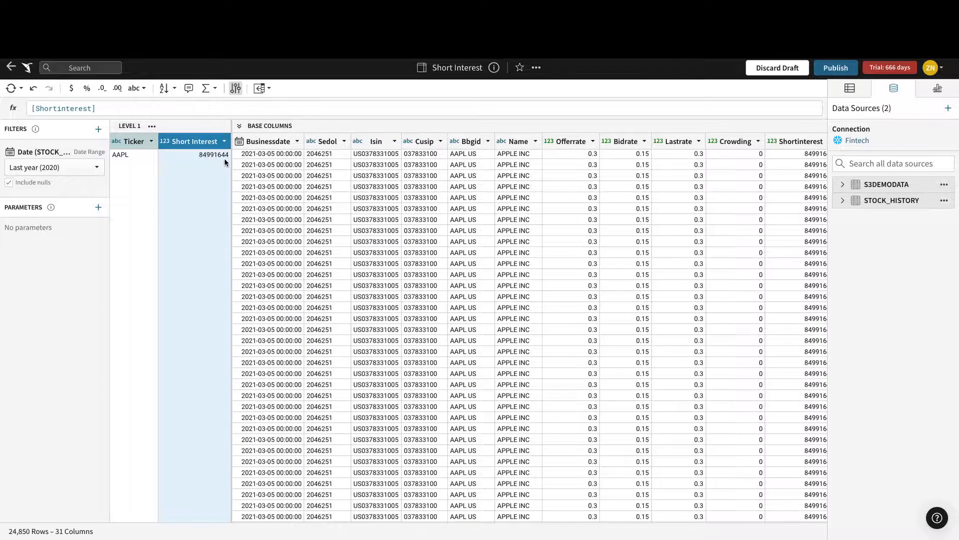
- Collapse the base columns and sort the grouped tickers by Short Interest in descending order
left_click(240, 125)
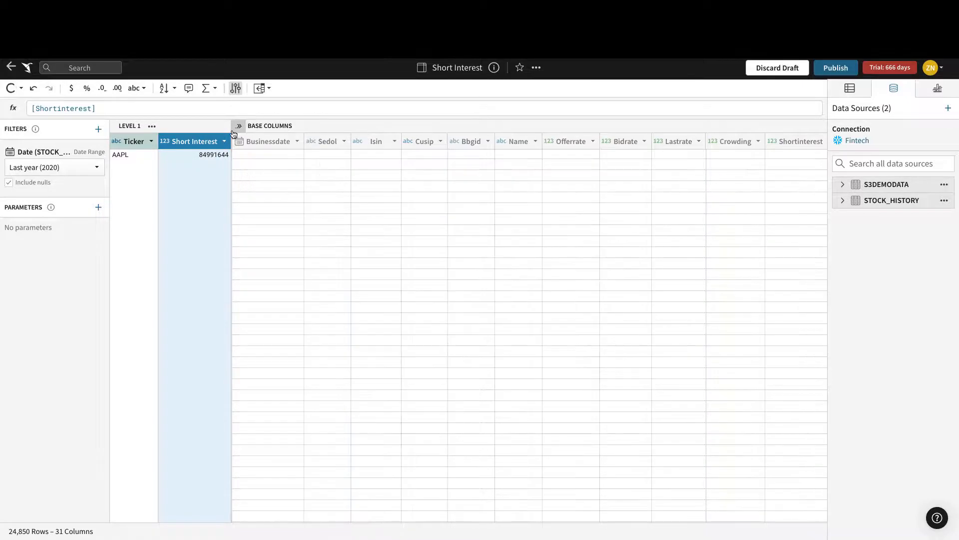
left_click(224, 141)
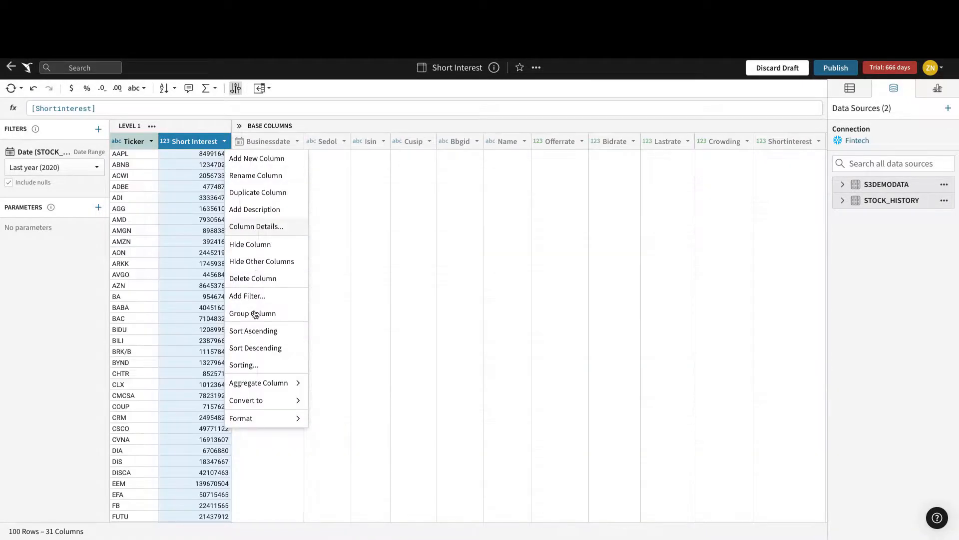
left_click(256, 347)
- Add a limit filter on the Short Interest column that keeps the largest 10 values
left_click(224, 141)
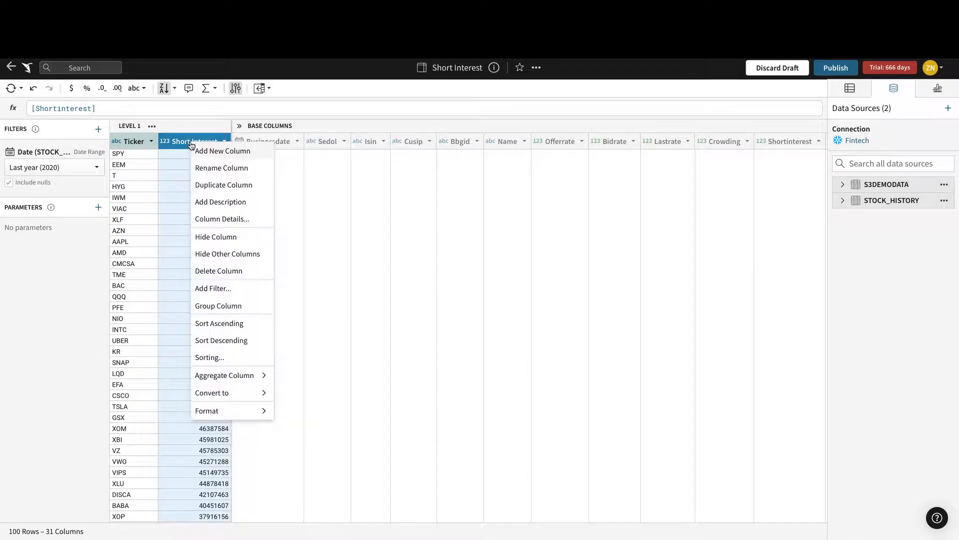
left_click(235, 289)
left_click(455, 292)
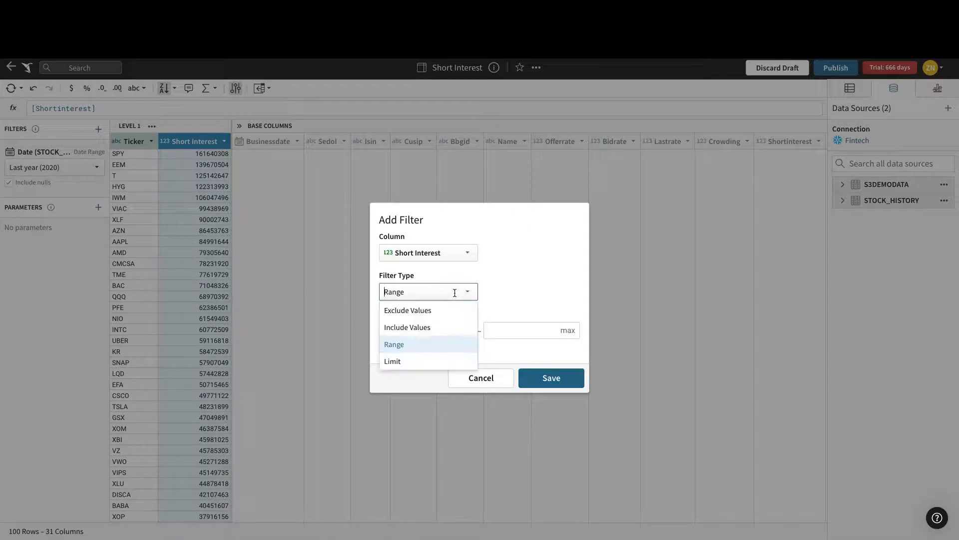
left_click(430, 360)
left_click(467, 317)
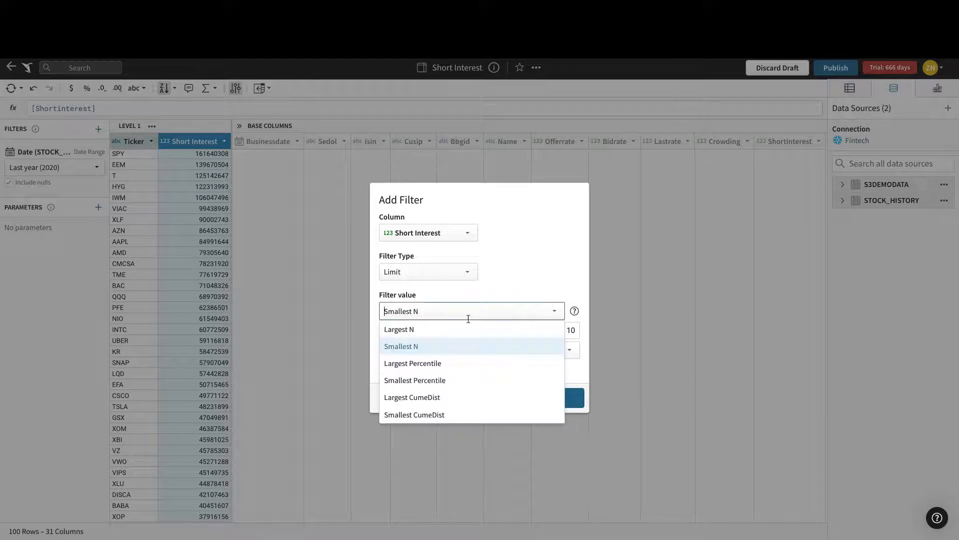
left_click(461, 330)
left_click(552, 397)
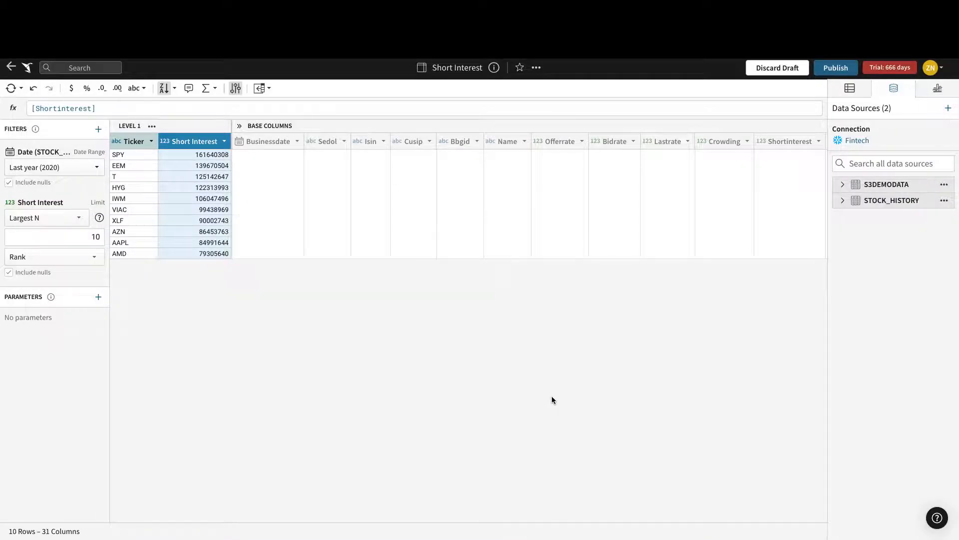
- Add a line chart with the STOCK_HISTORY Date column on its axis, truncated to day
left_click(937, 89)
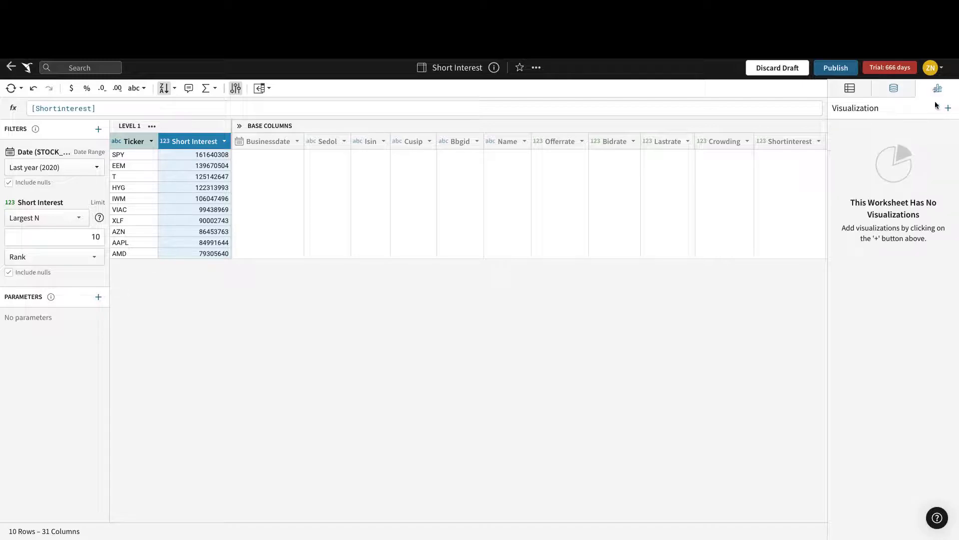
left_click(947, 108)
left_click(710, 156)
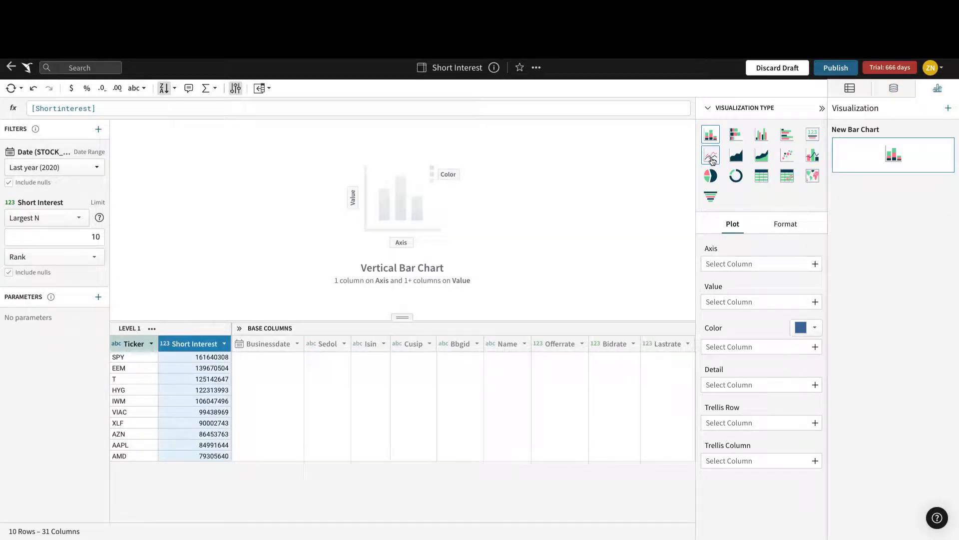
left_click(747, 262)
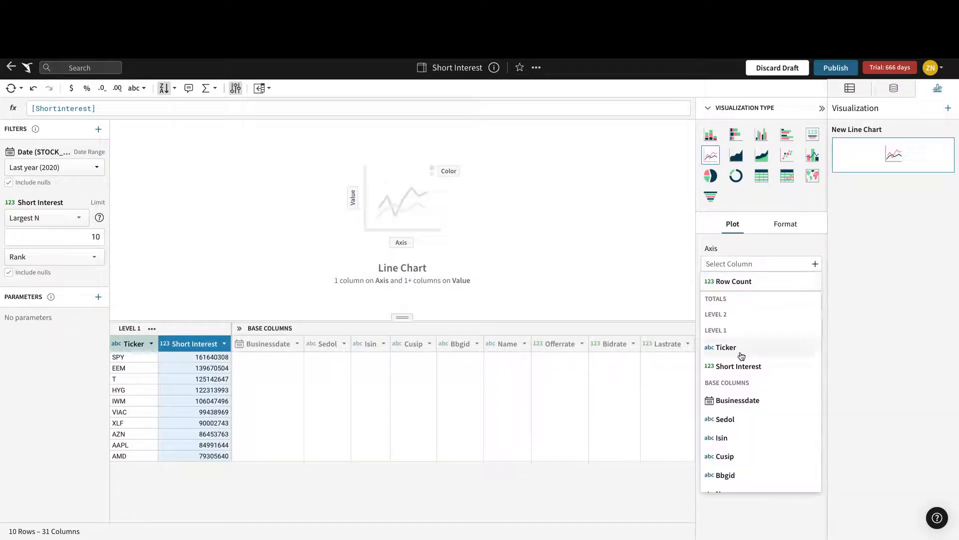
scroll(745, 390, "down", 2)
scroll(746, 414, "down", 5)
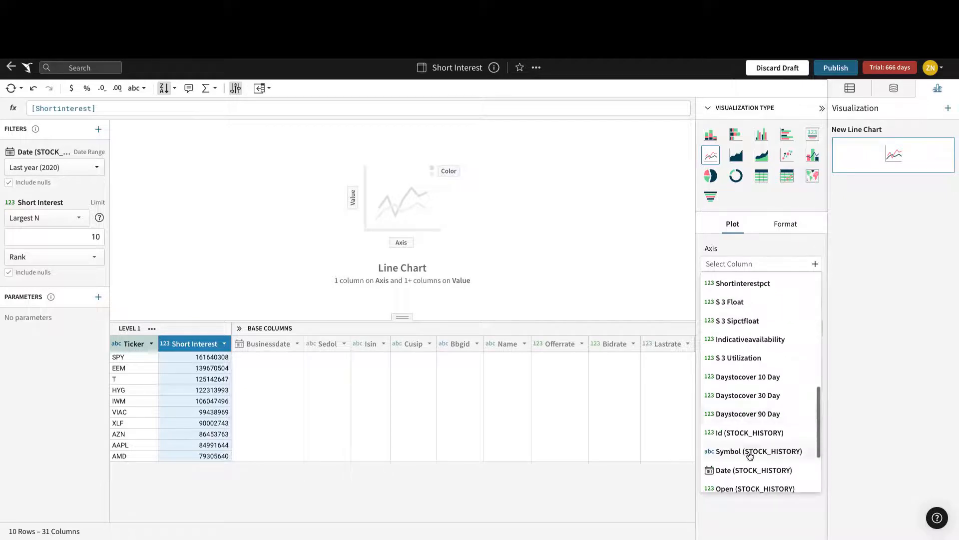
left_click(748, 471)
left_click(802, 263)
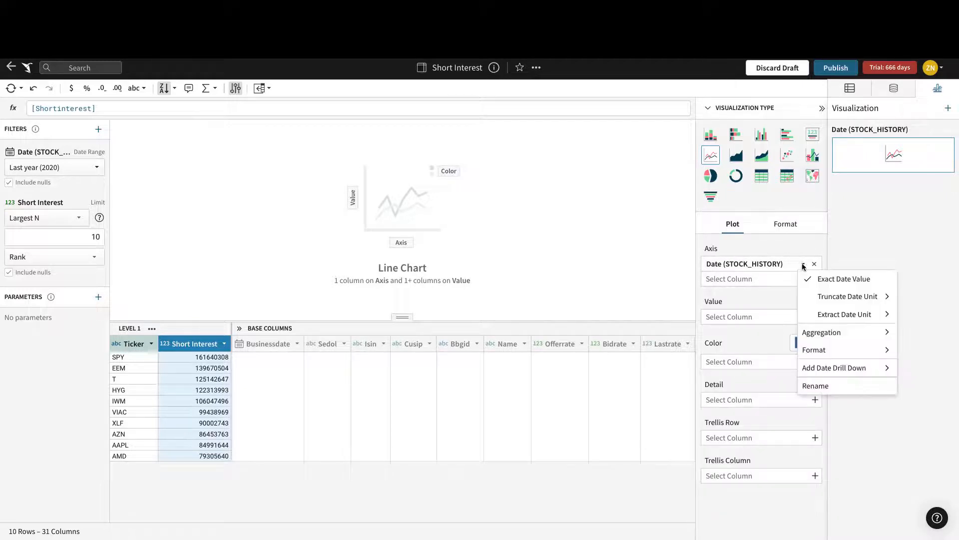
mouse_move(840, 300)
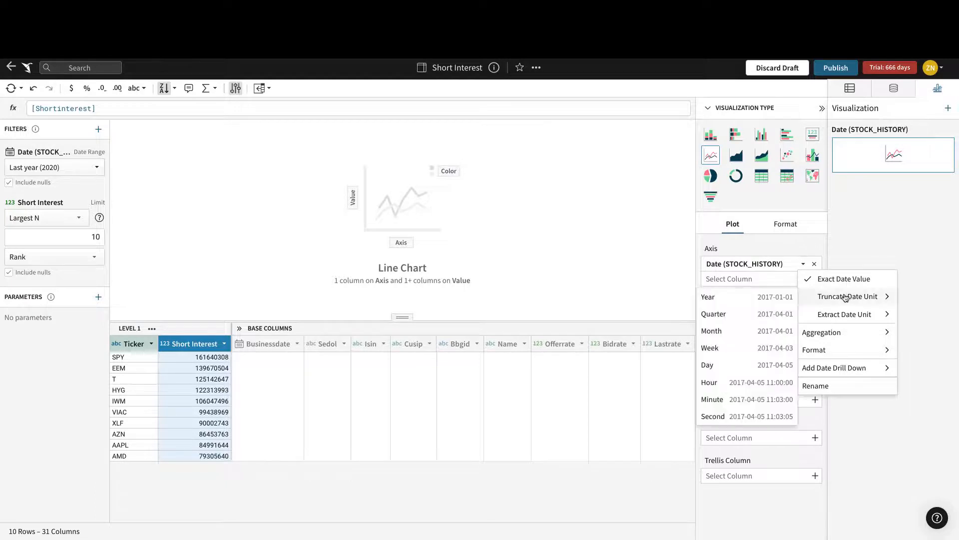
left_click(736, 365)
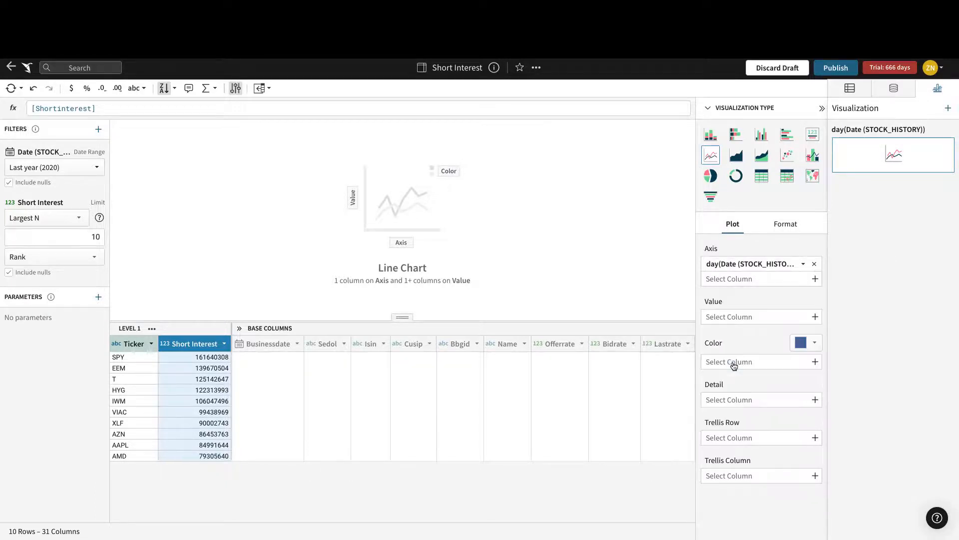
- Plot the STOCK_HISTORY Close column as the line chart's value and color the lines by Ticker
left_click(775, 316)
scroll(751, 274, "down", 10)
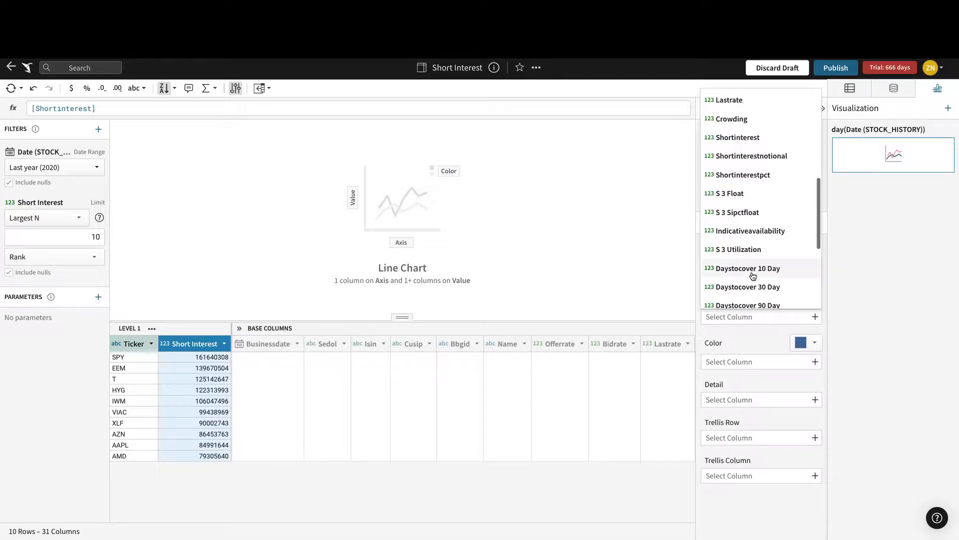
scroll(753, 276, "down", 3)
left_click(750, 261)
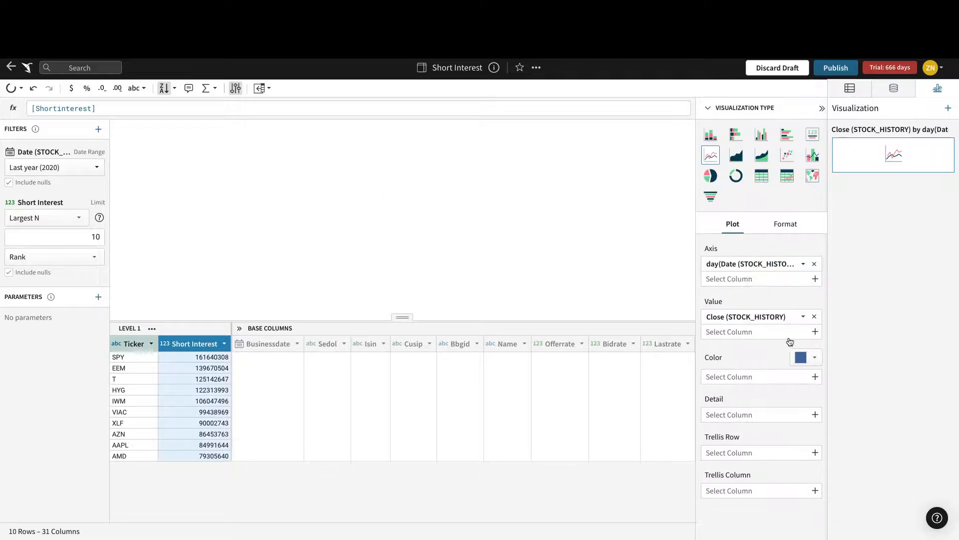
left_click(815, 382)
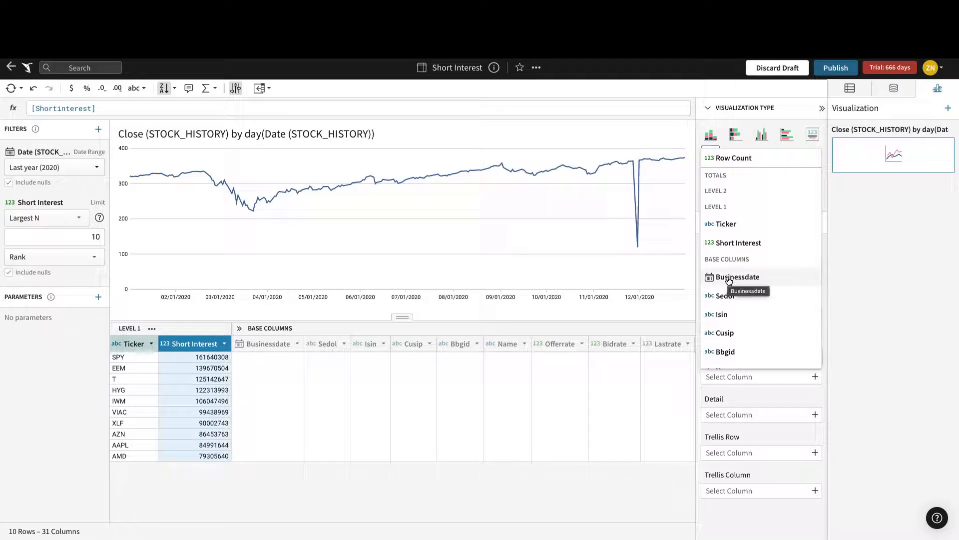
left_click(726, 223)
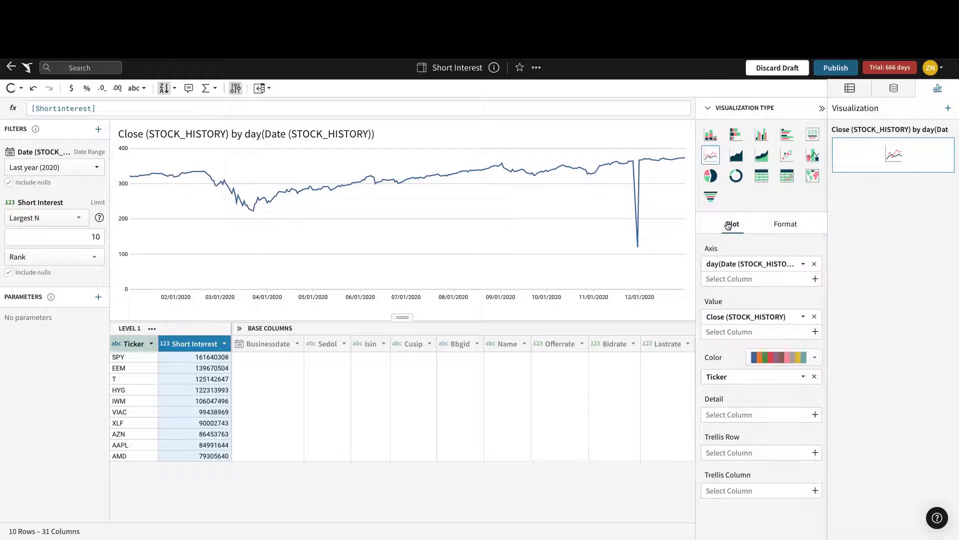
- Hide the chart settings and visualization list to view the chart at full width, and select SPY's Short Interest value
left_click(822, 108)
left_click(937, 89)
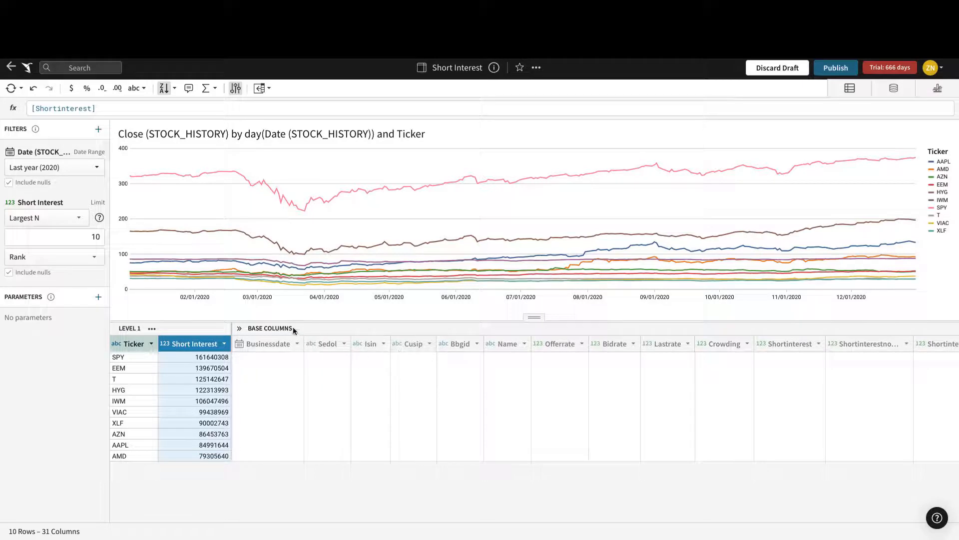
left_click(201, 357)
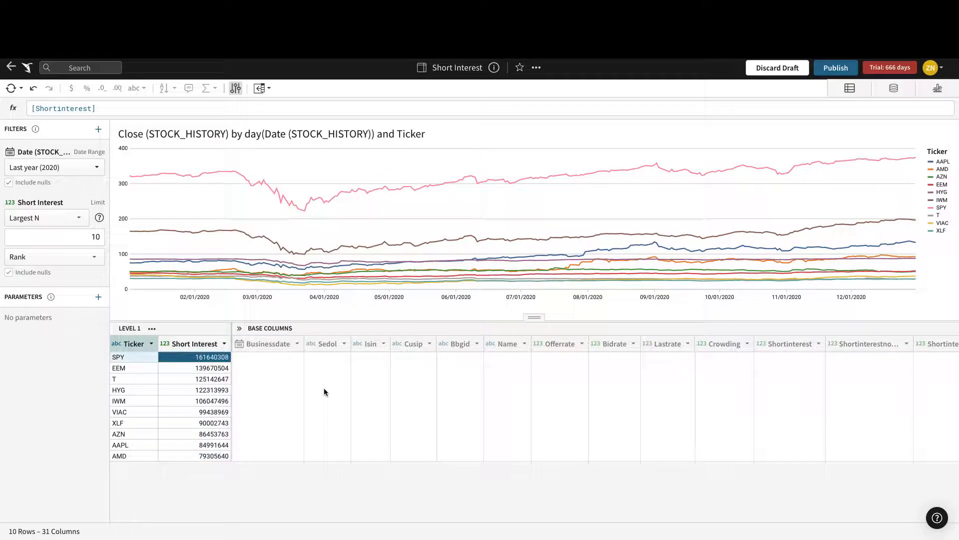